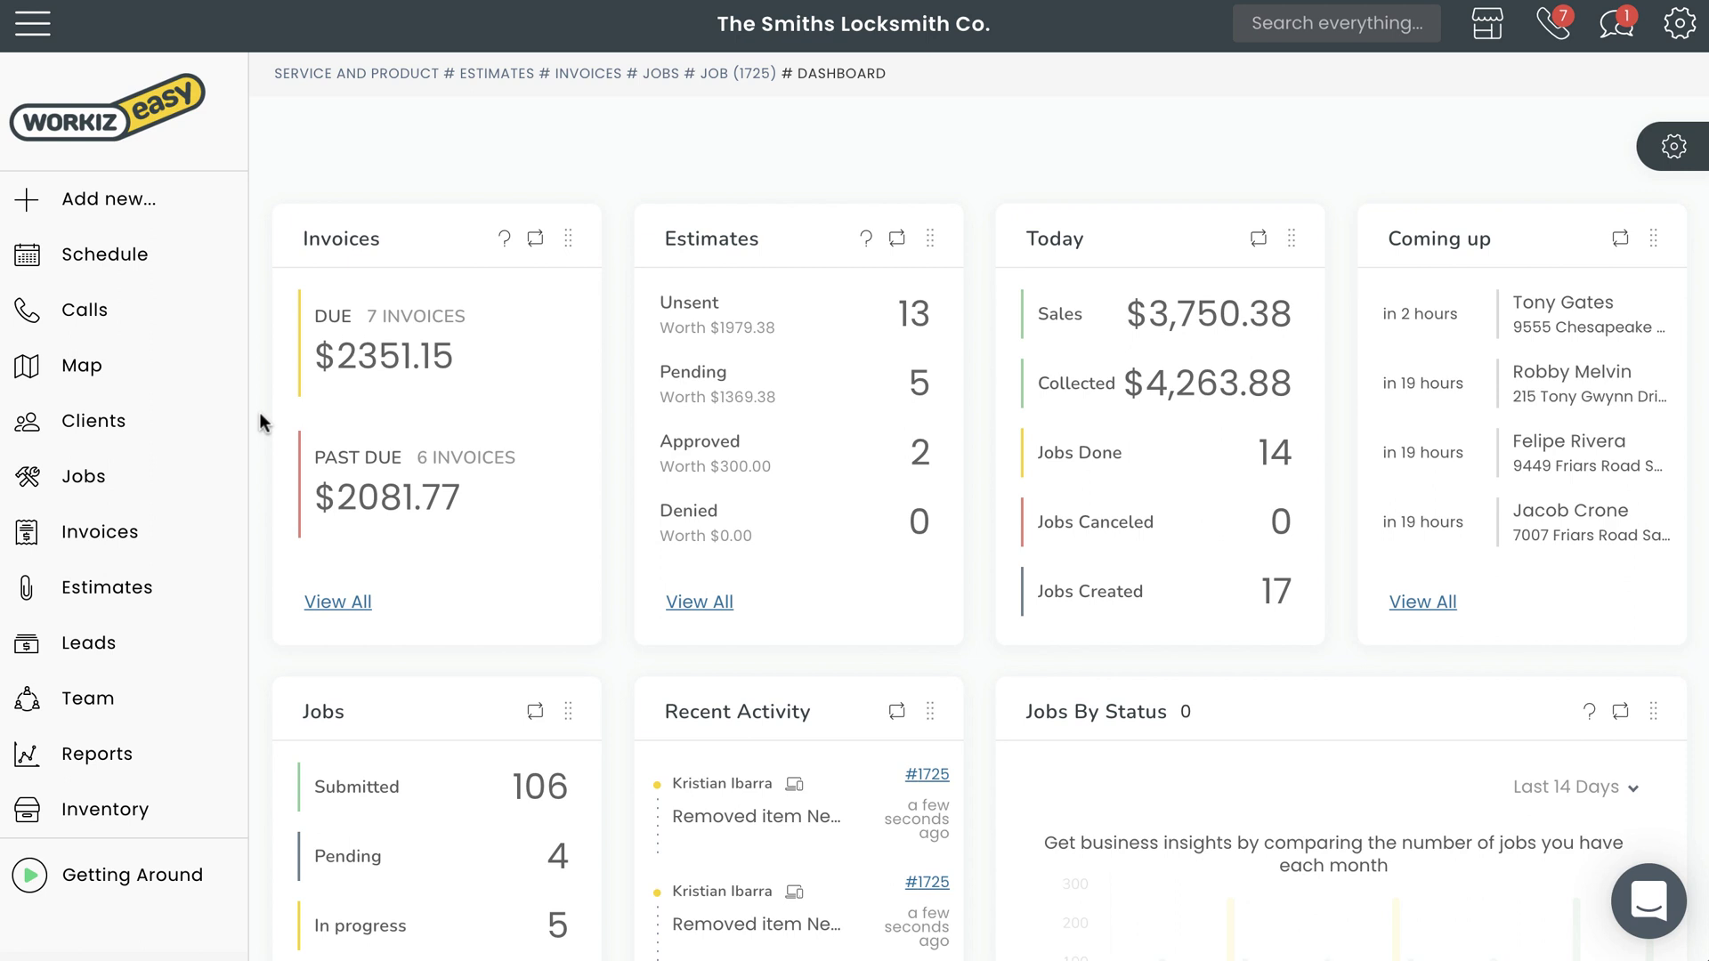
Step: Add Service fee, New key and New residential lock to job 1725's items, totalling 269.38
click(92, 481)
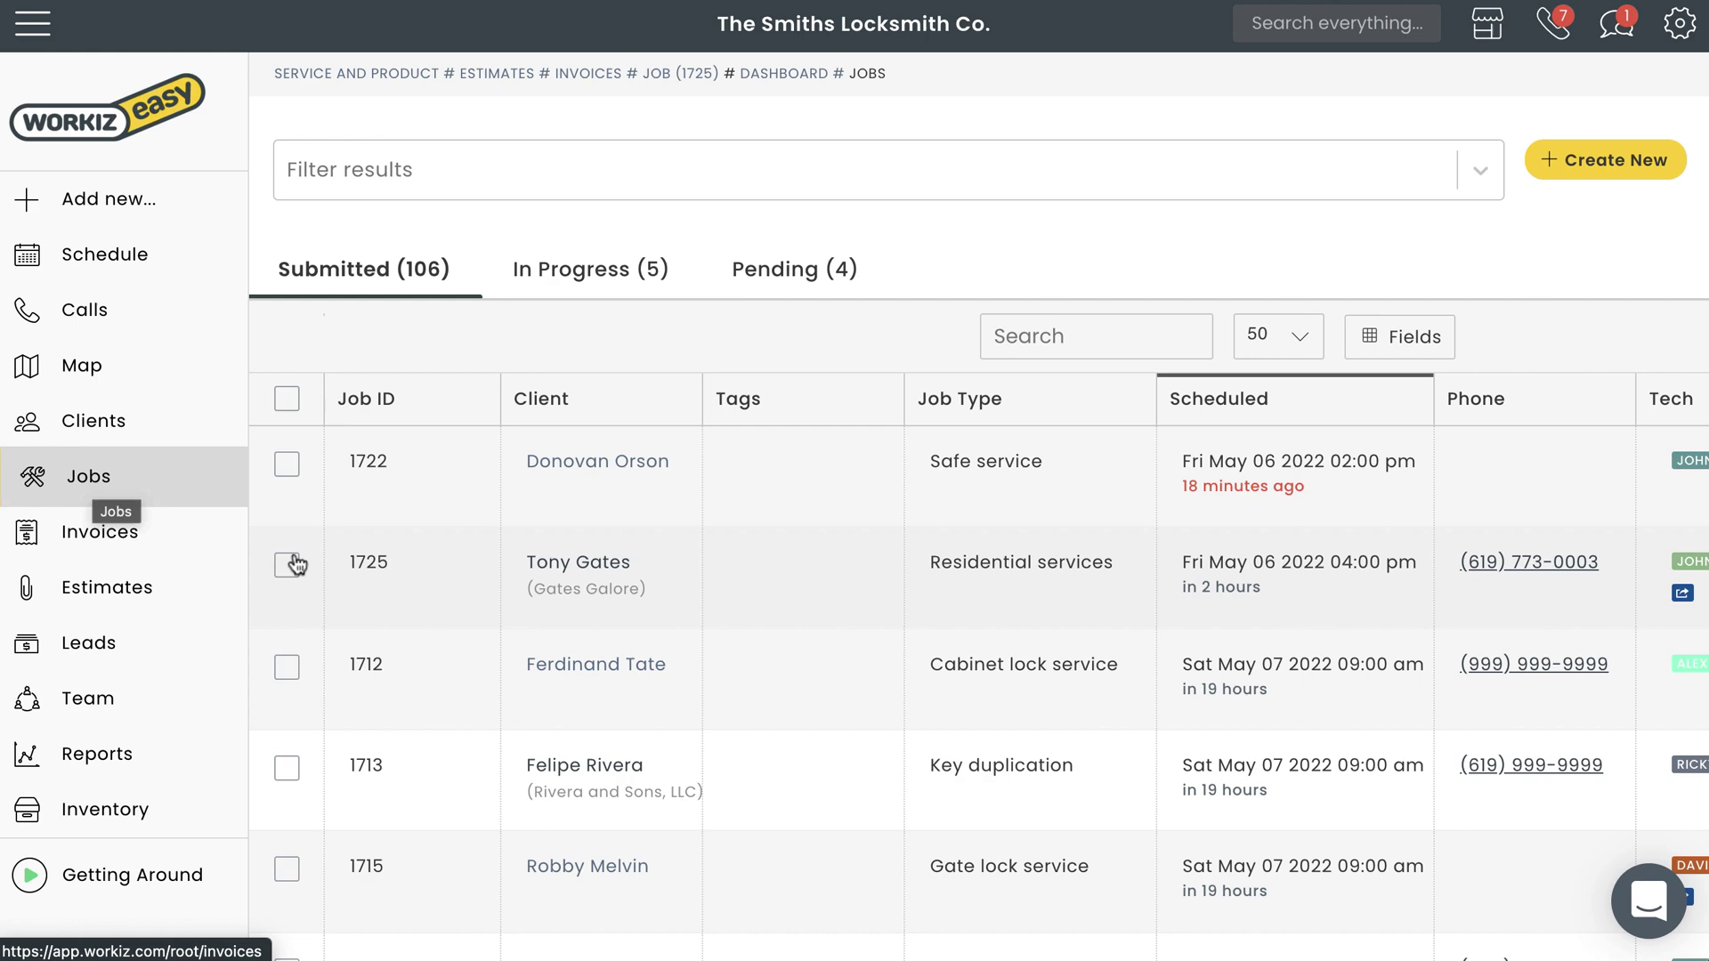
click(350, 574)
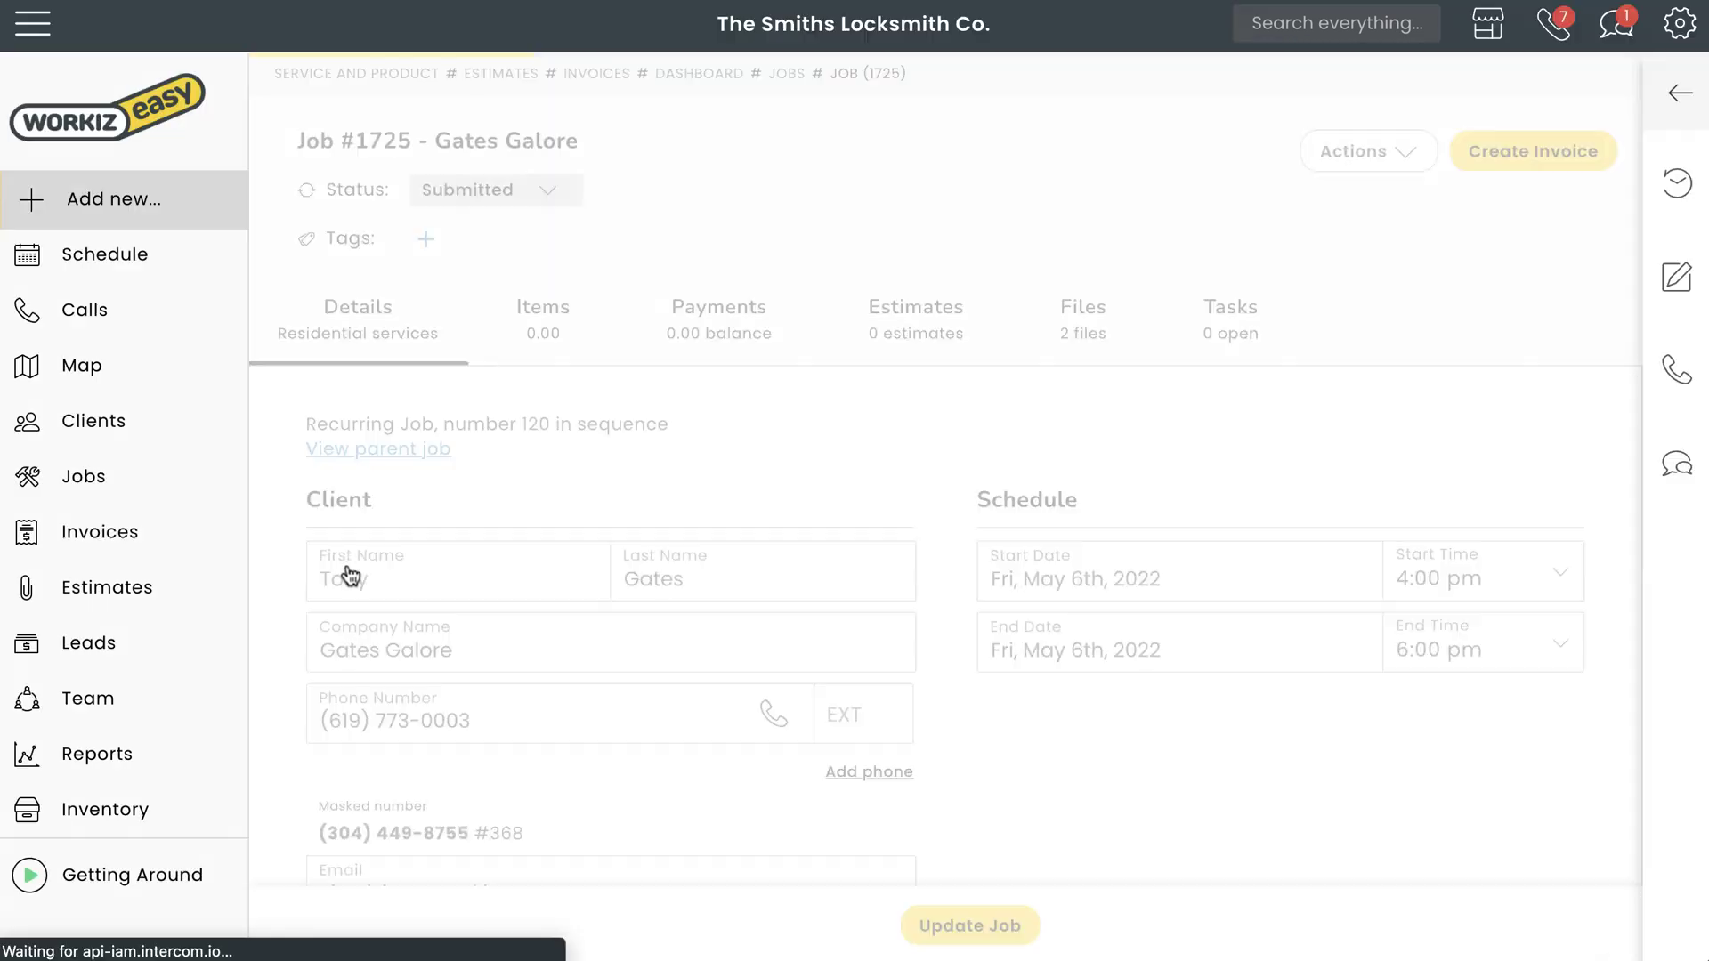
click(574, 344)
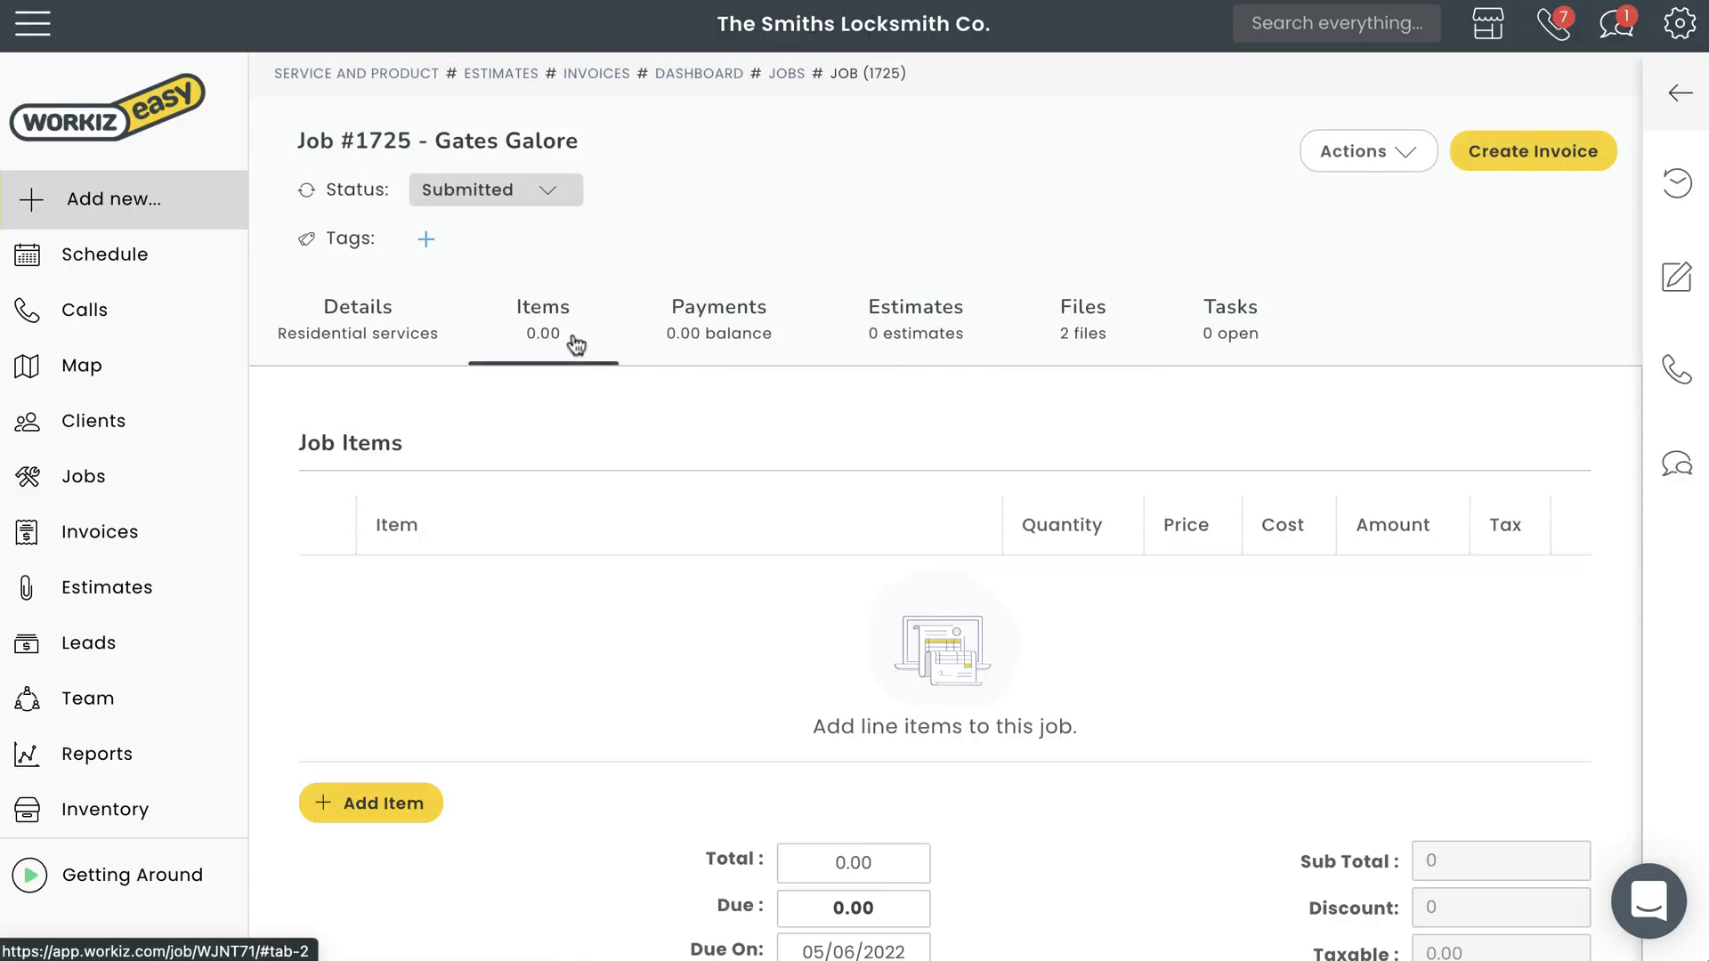
click(397, 798)
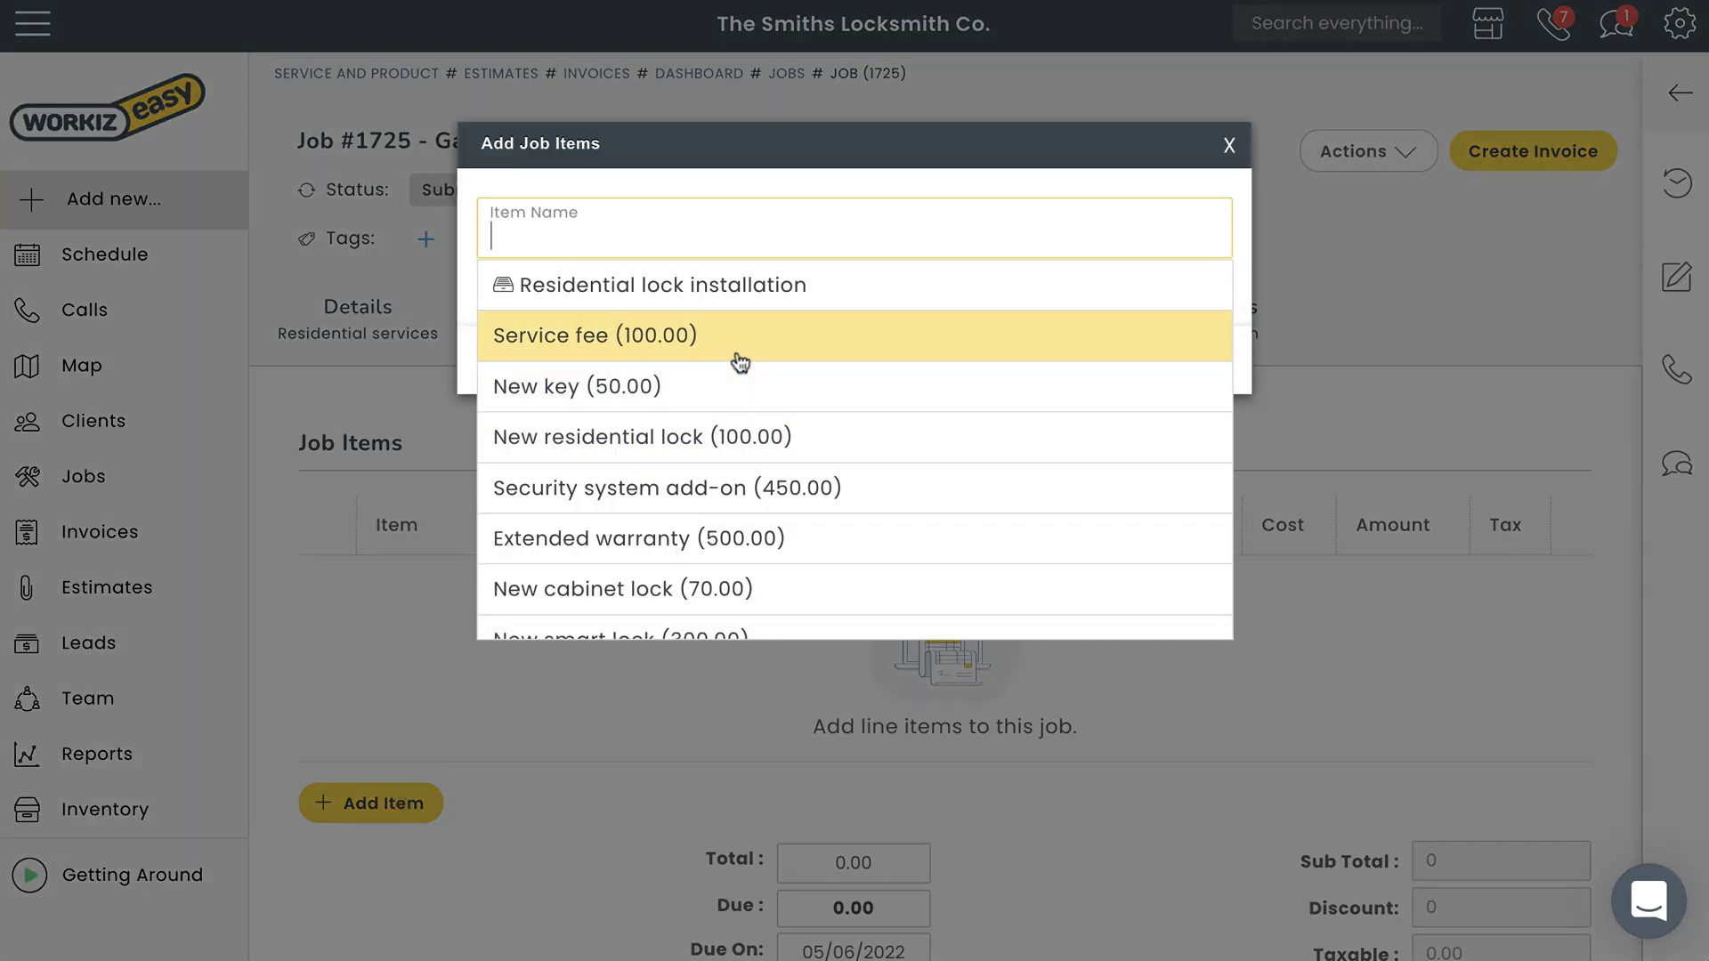
click(776, 303)
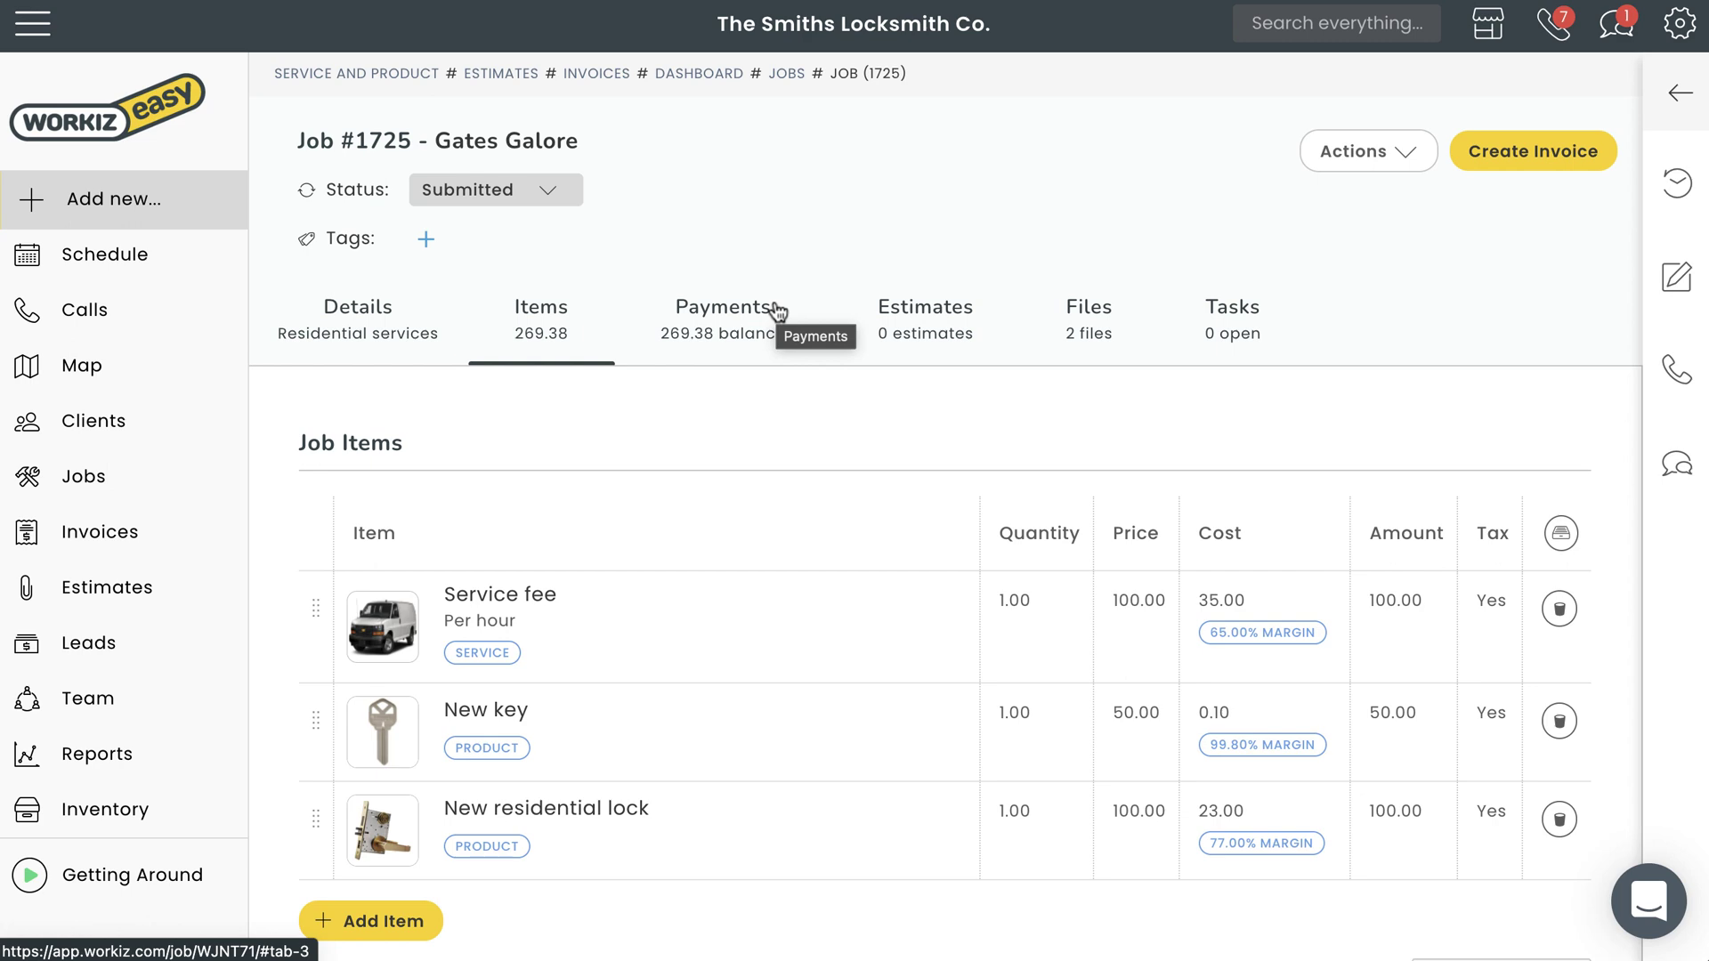
Step: Create invoice 63 from job 1725 with Net 15 terms, due 05/21/2022
click(1527, 165)
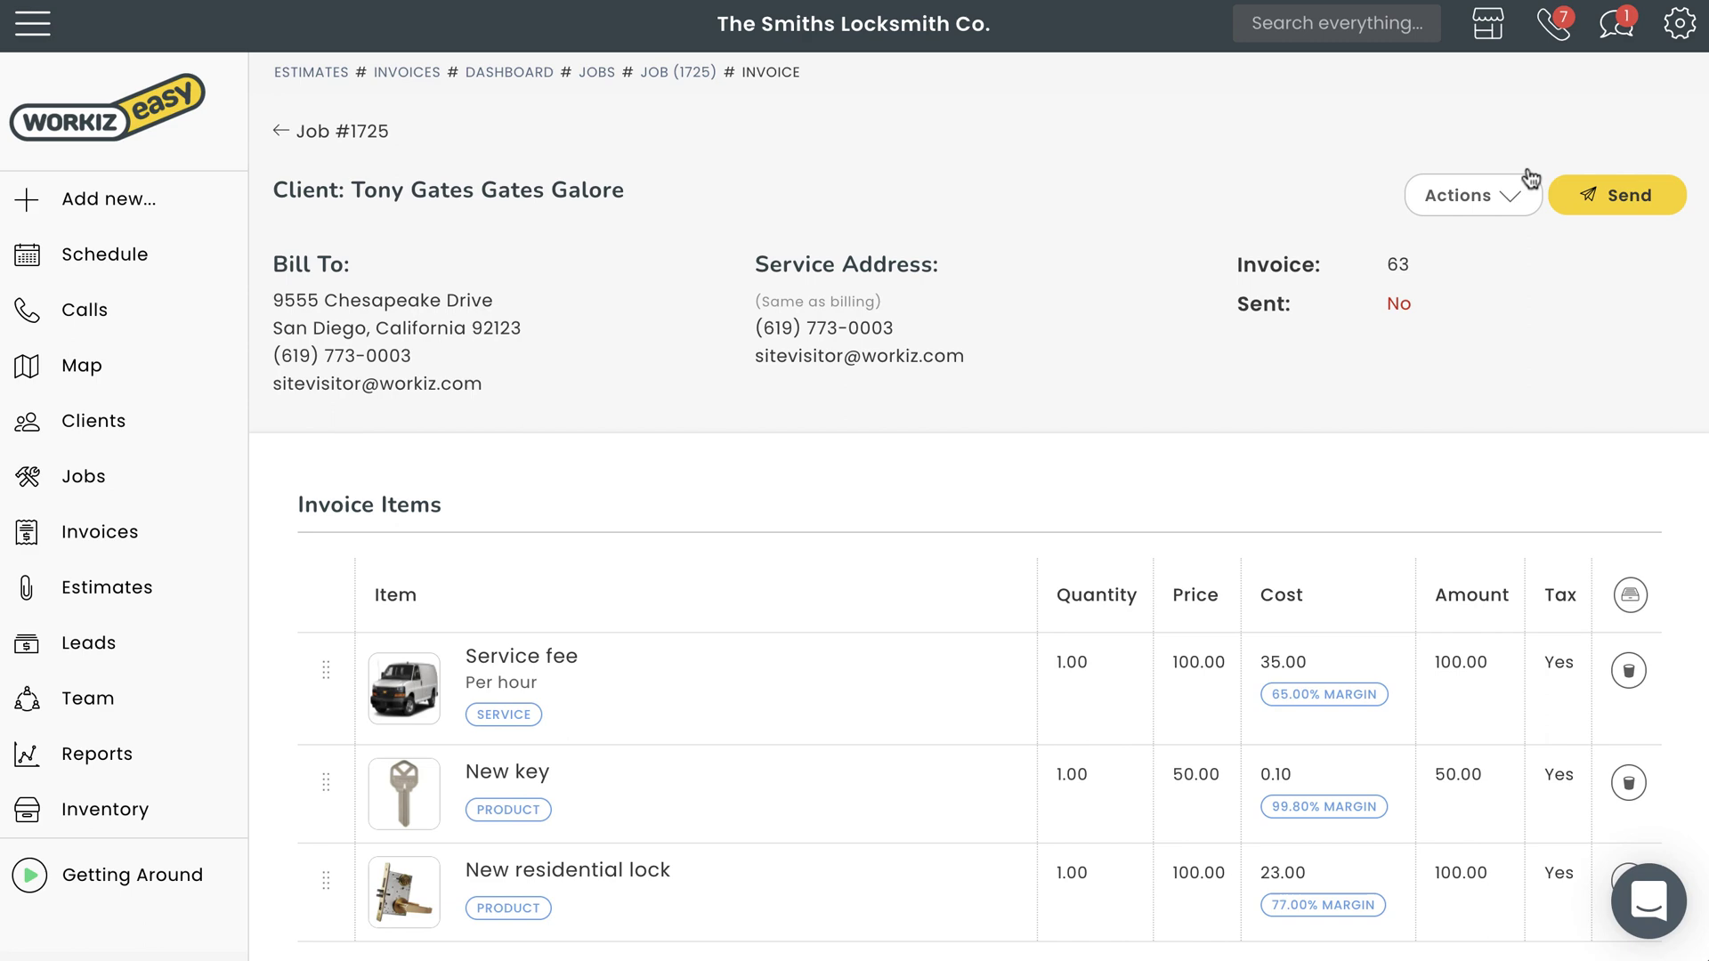
scroll(1529, 178, down, 5)
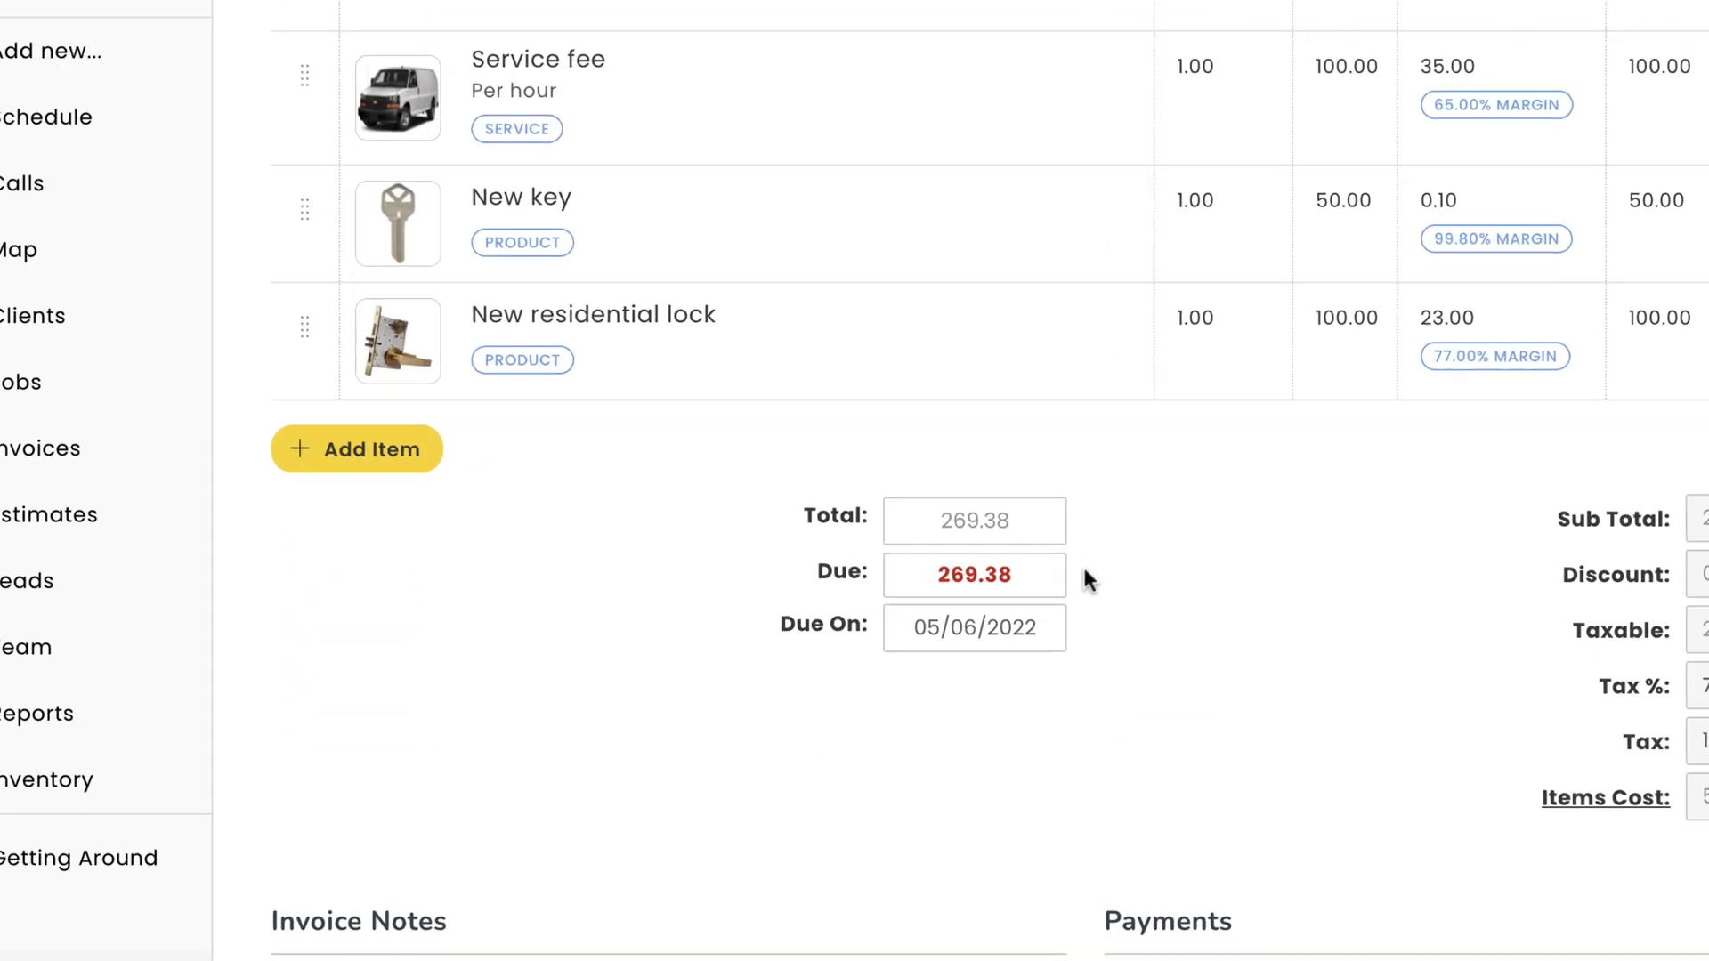
click(1404, 402)
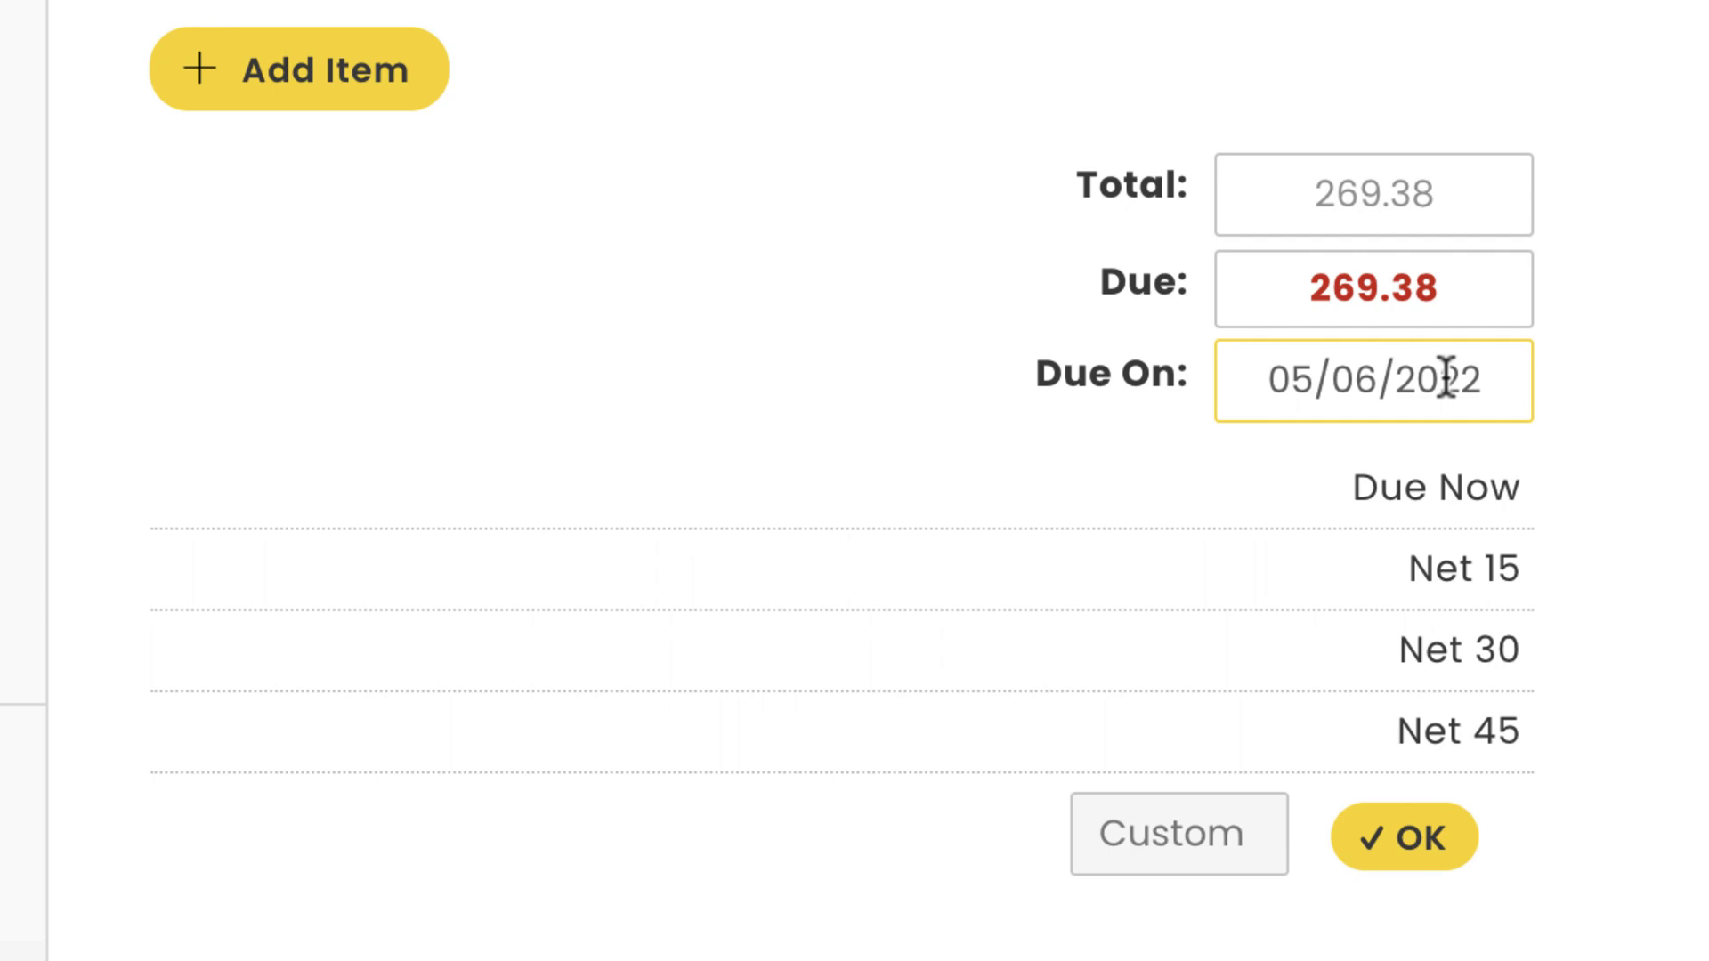
click(1435, 570)
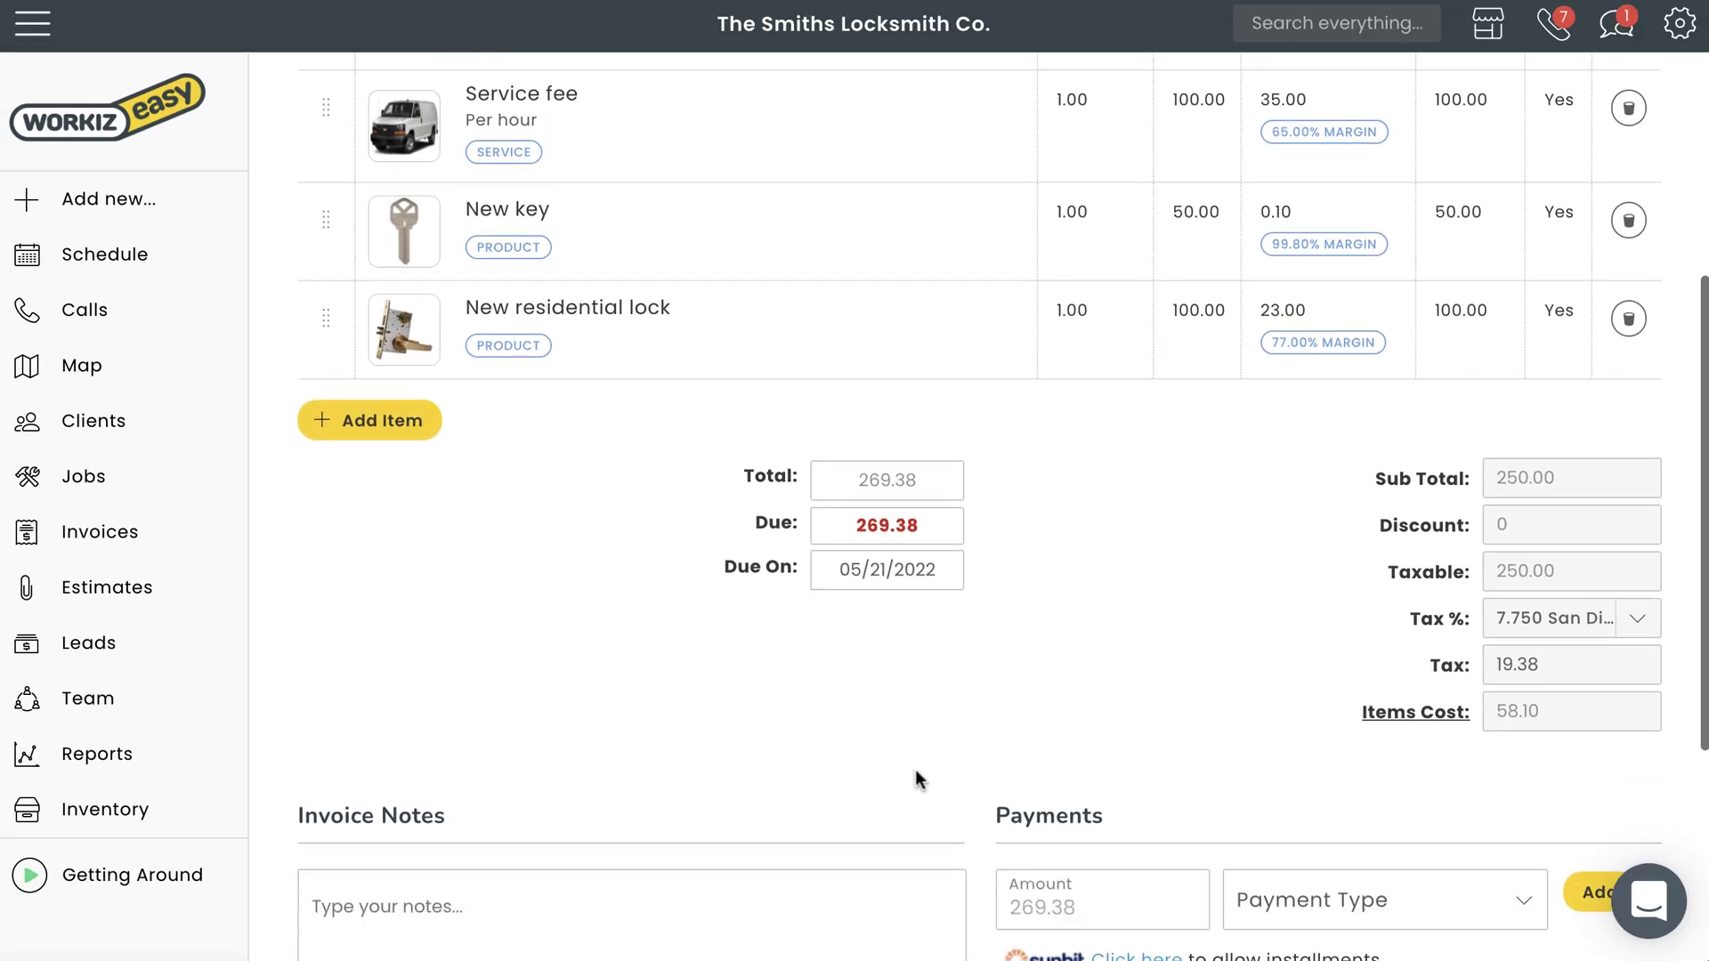
Step: Preview invoice 63 as a PDF listing the three items and the 269.38 balance
scroll(917, 774, down, 4)
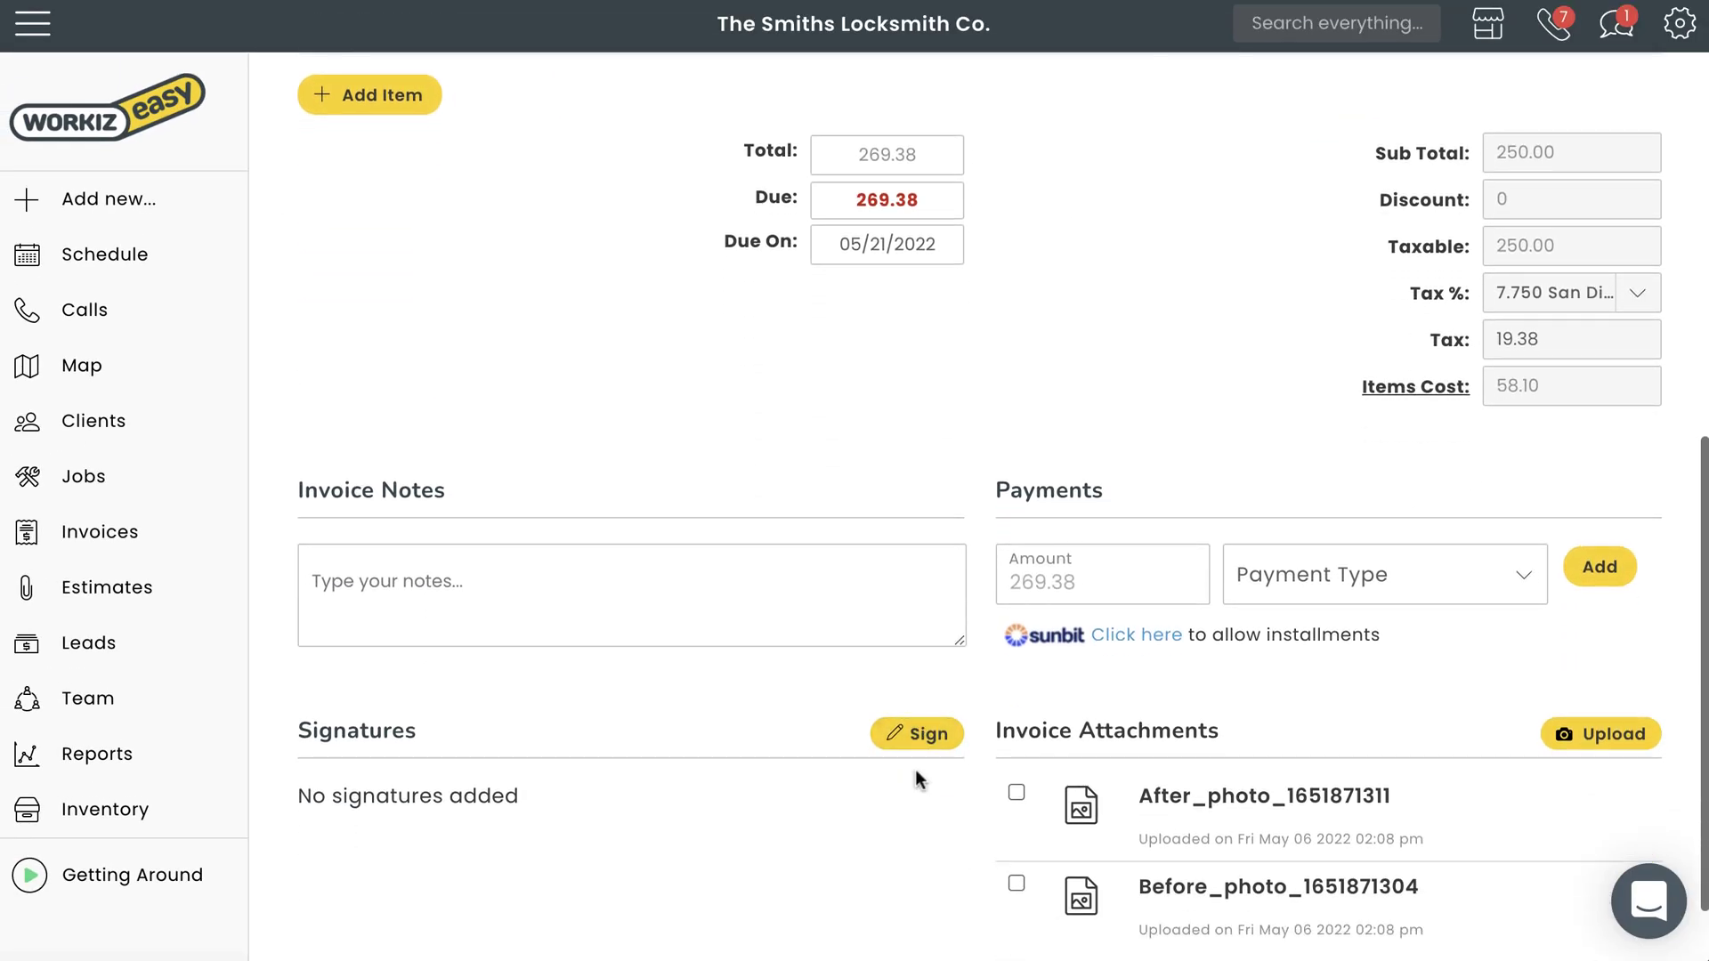
scroll(916, 780, up, 10)
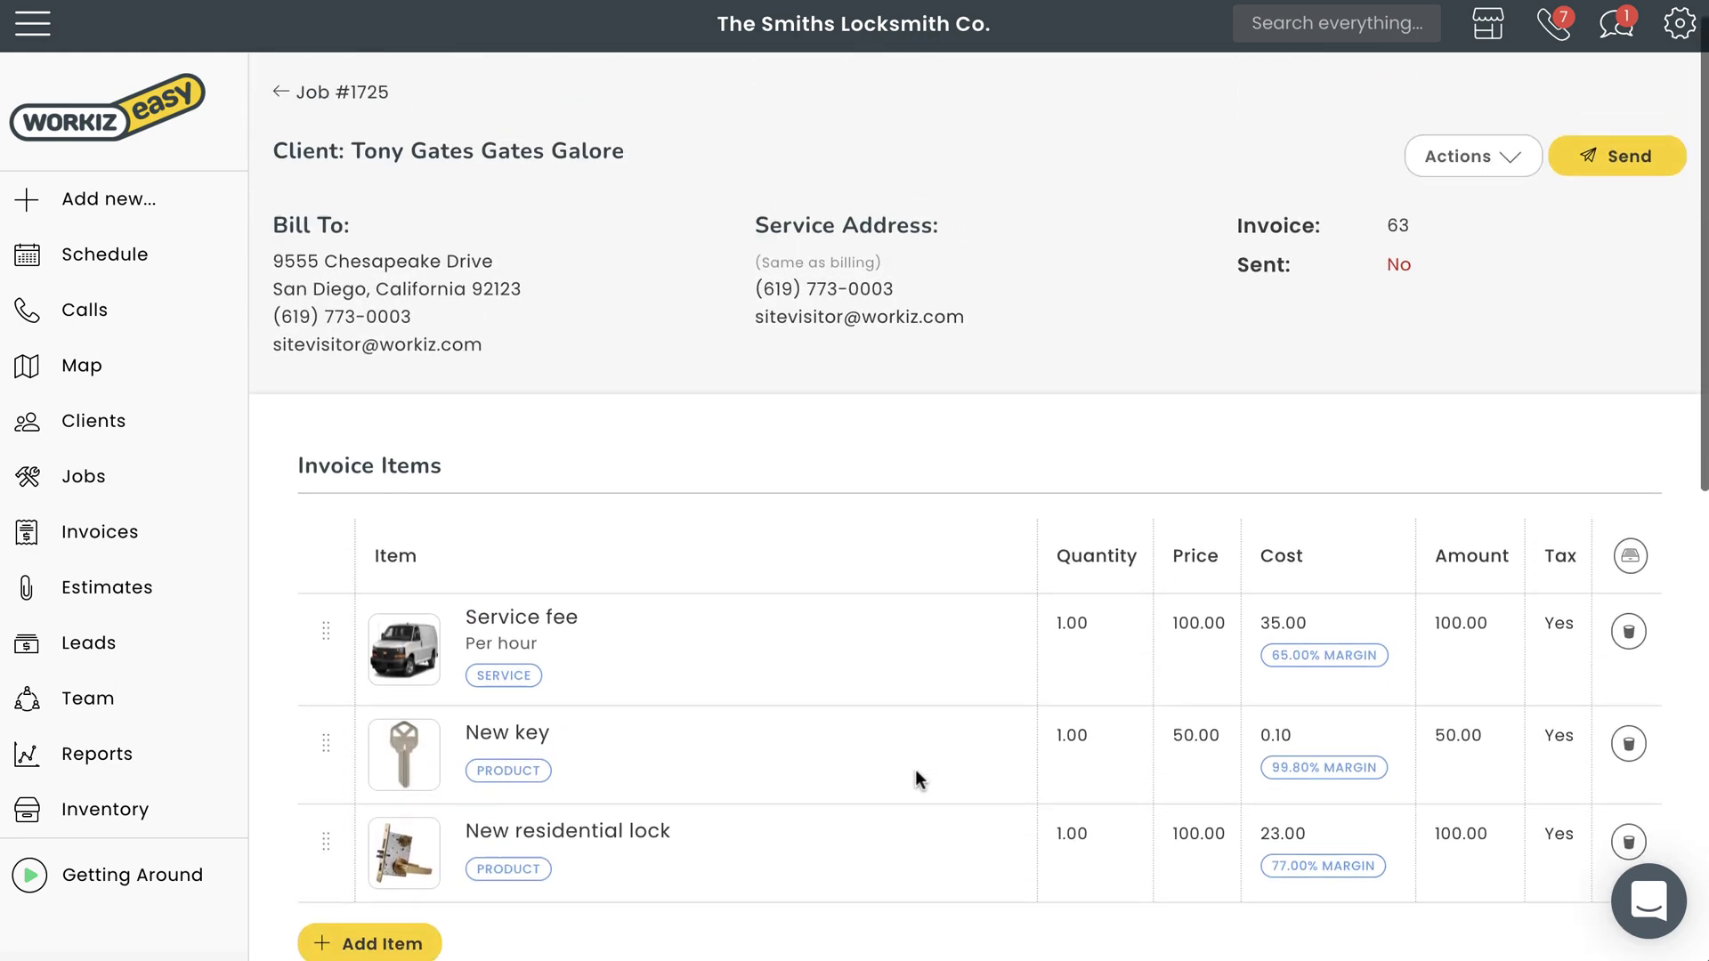
click(1476, 158)
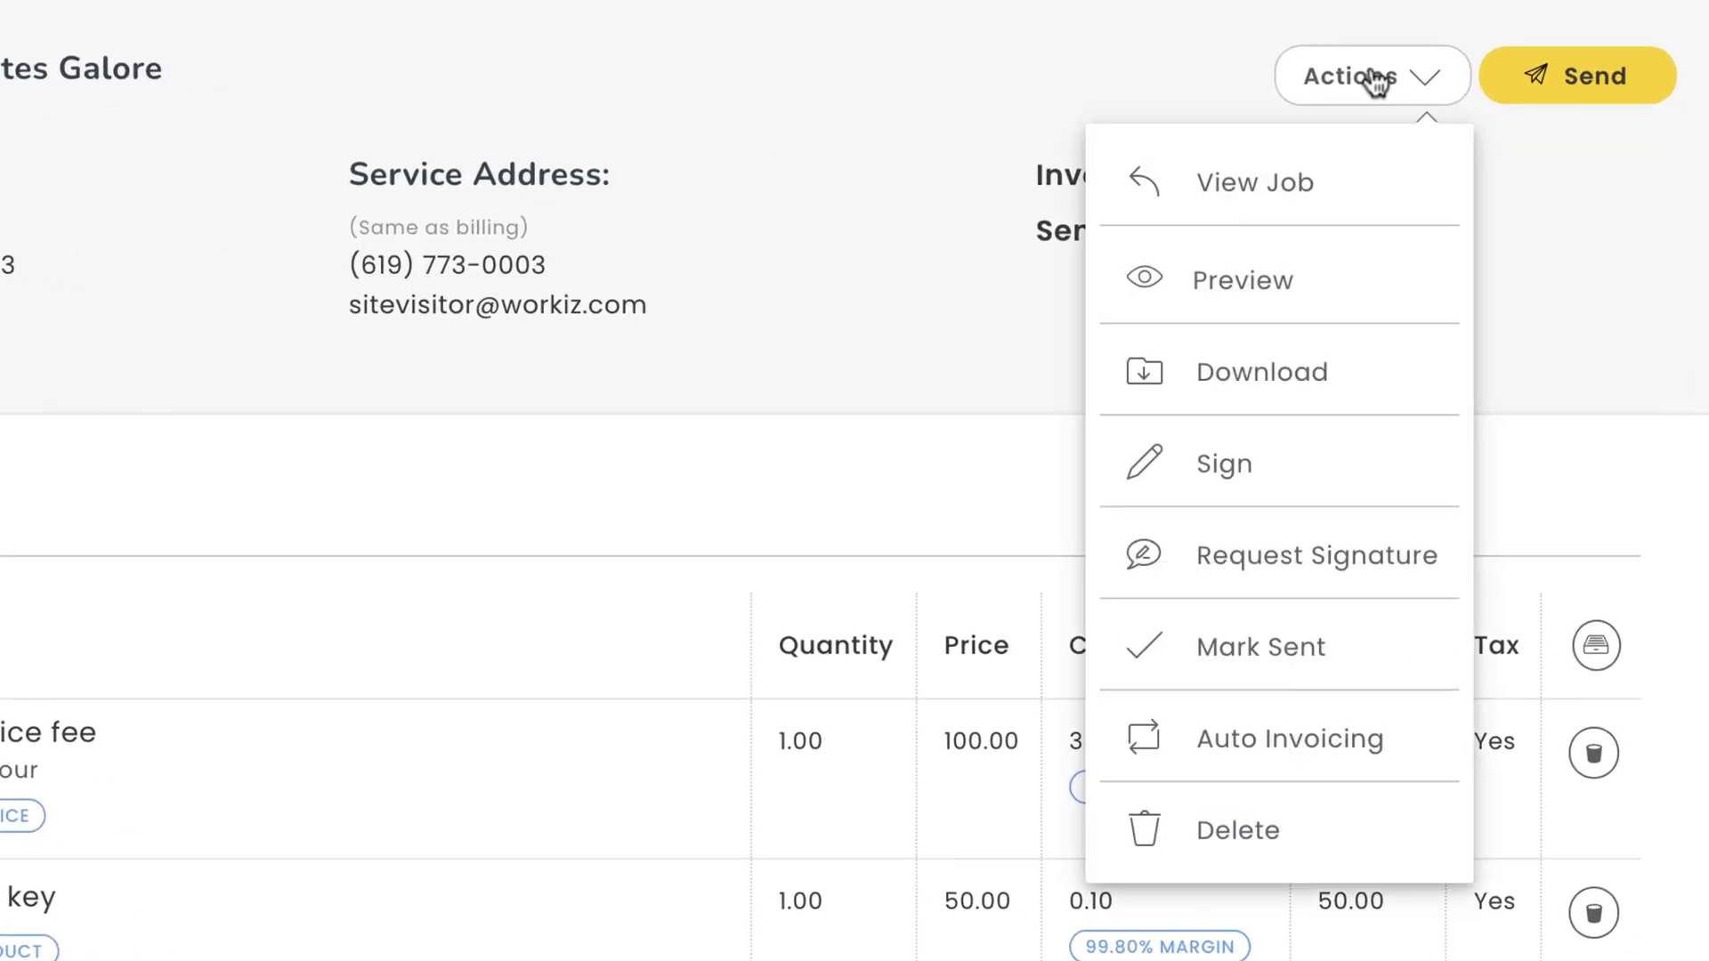
click(1273, 267)
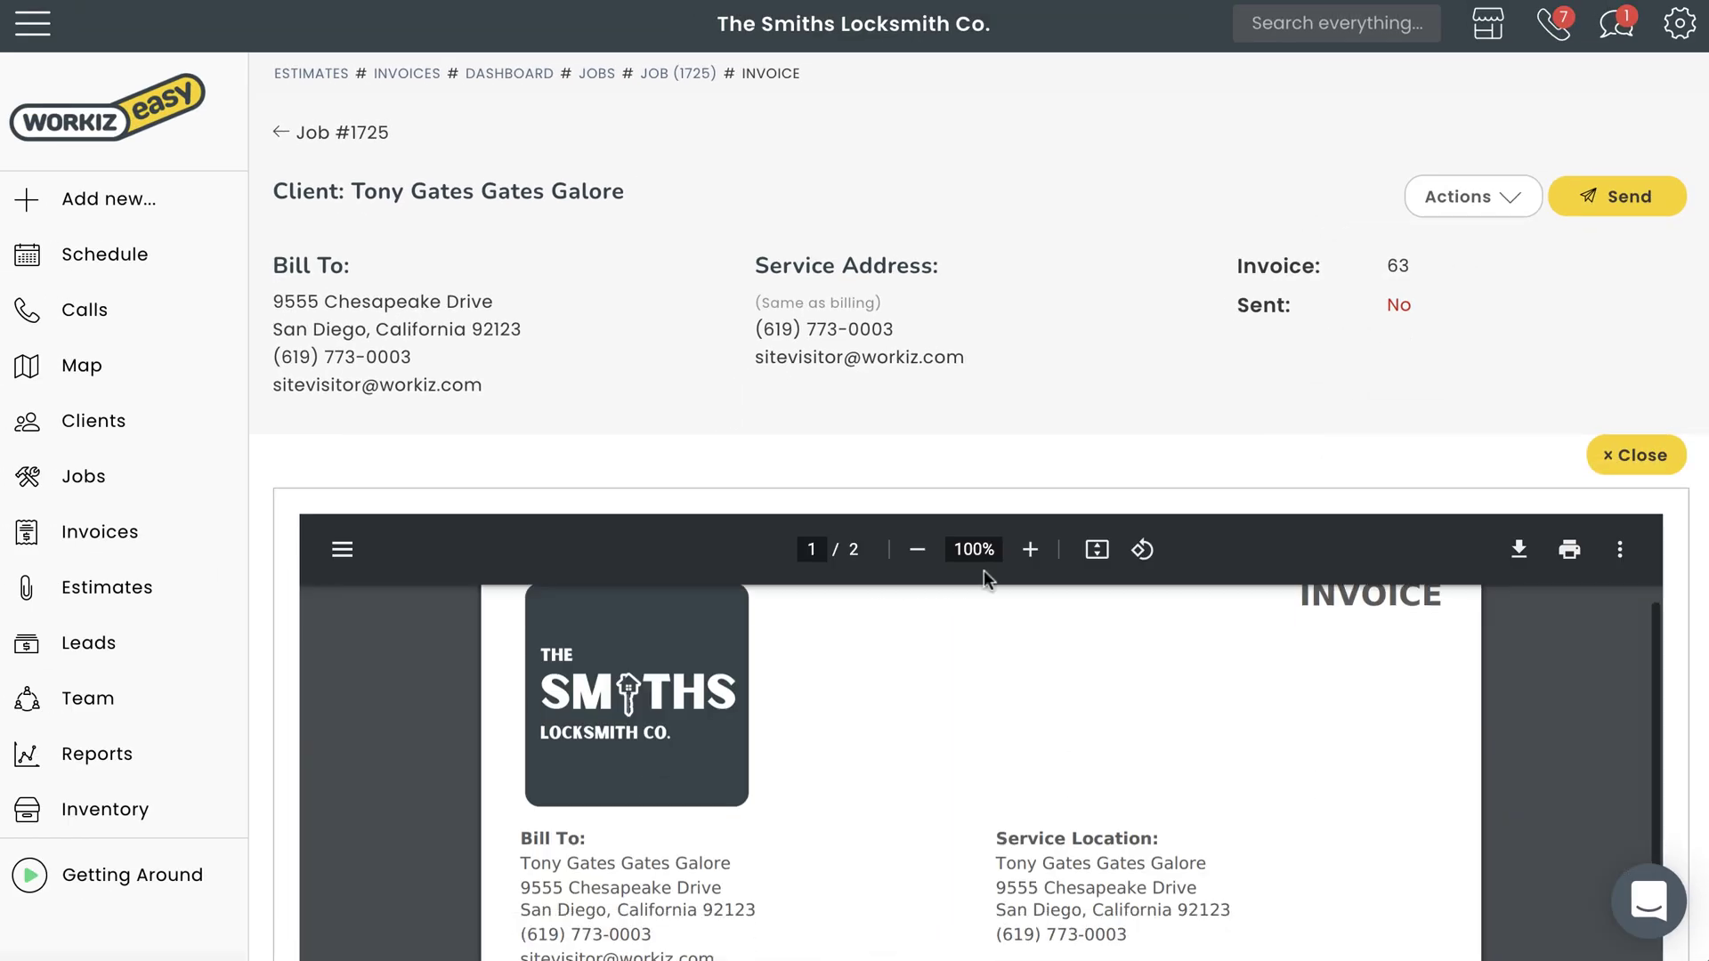
scroll(1007, 267, down, 5)
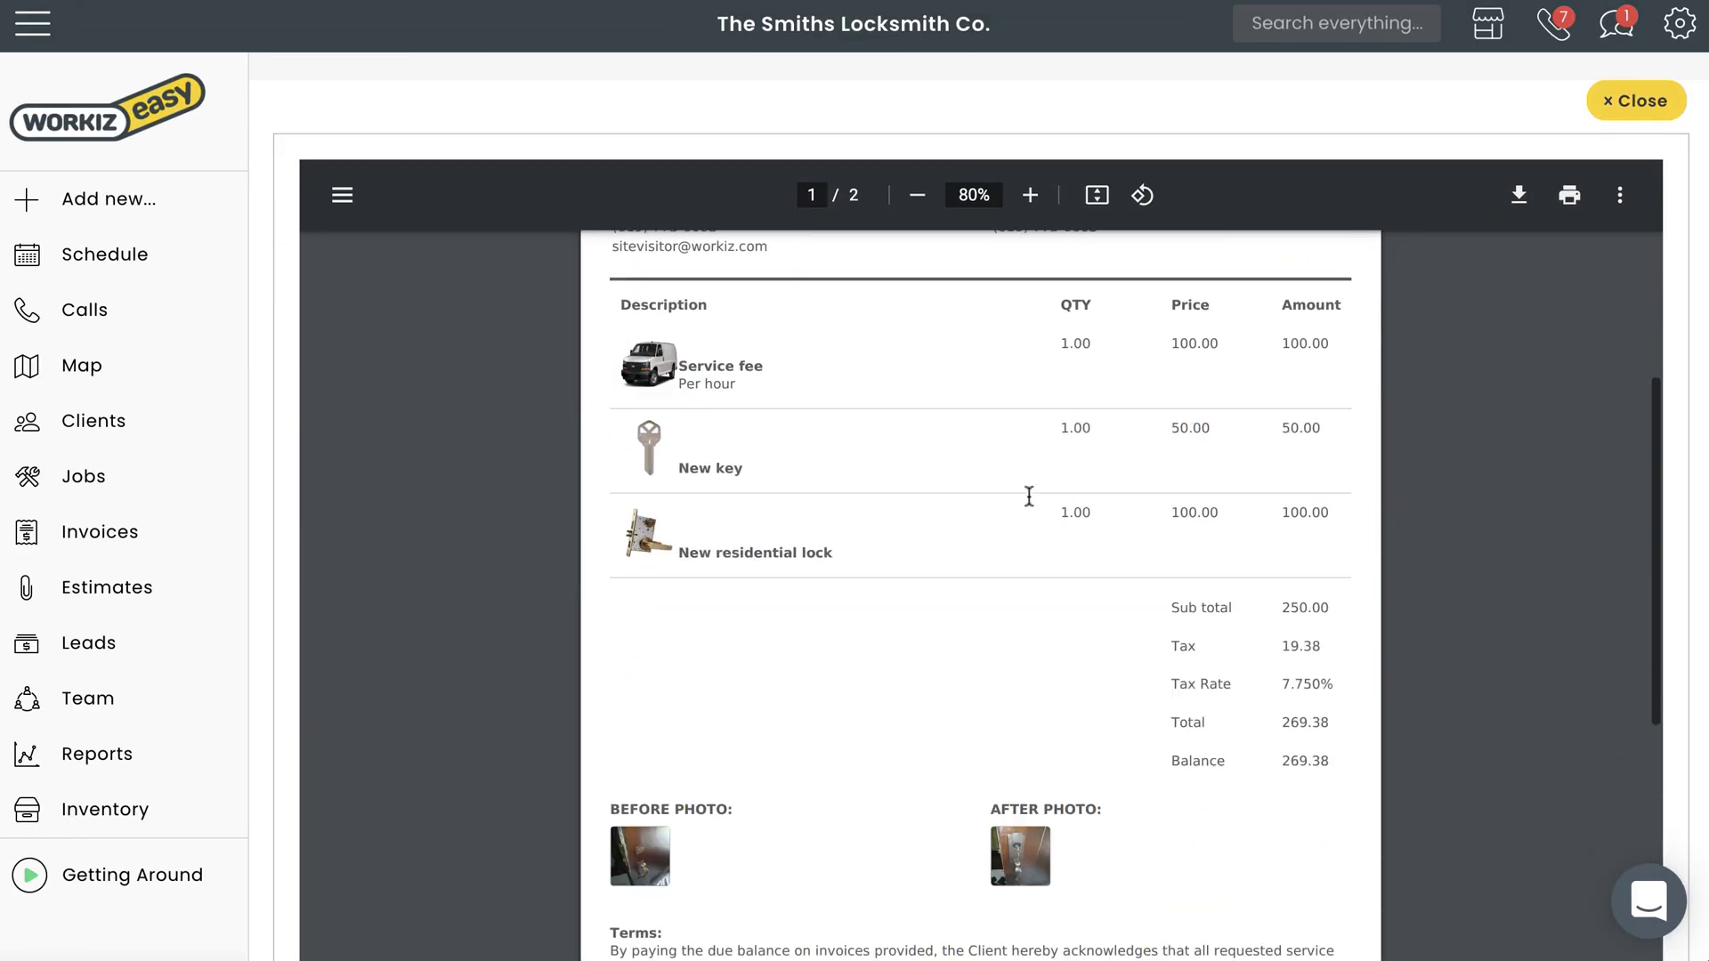
scroll(1027, 496, up, 5)
scroll(1029, 496, up, 2)
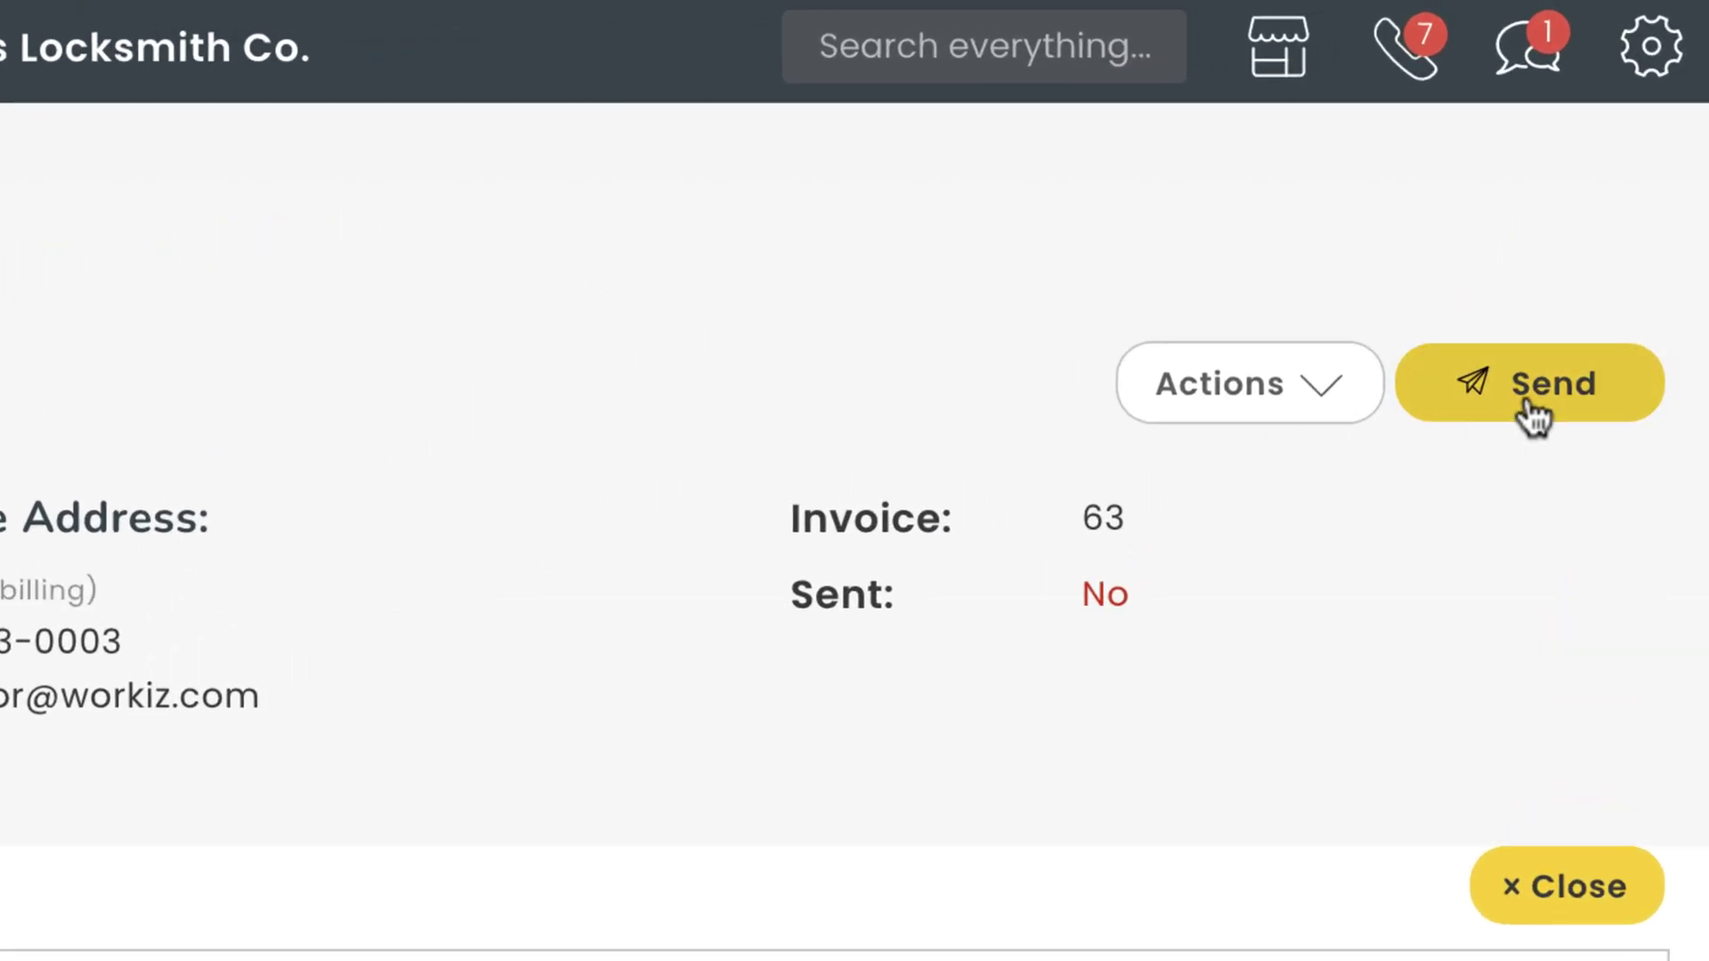
Step: Email invoice 63 to the client after reviewing its Advanced client-visible fields
click(1617, 104)
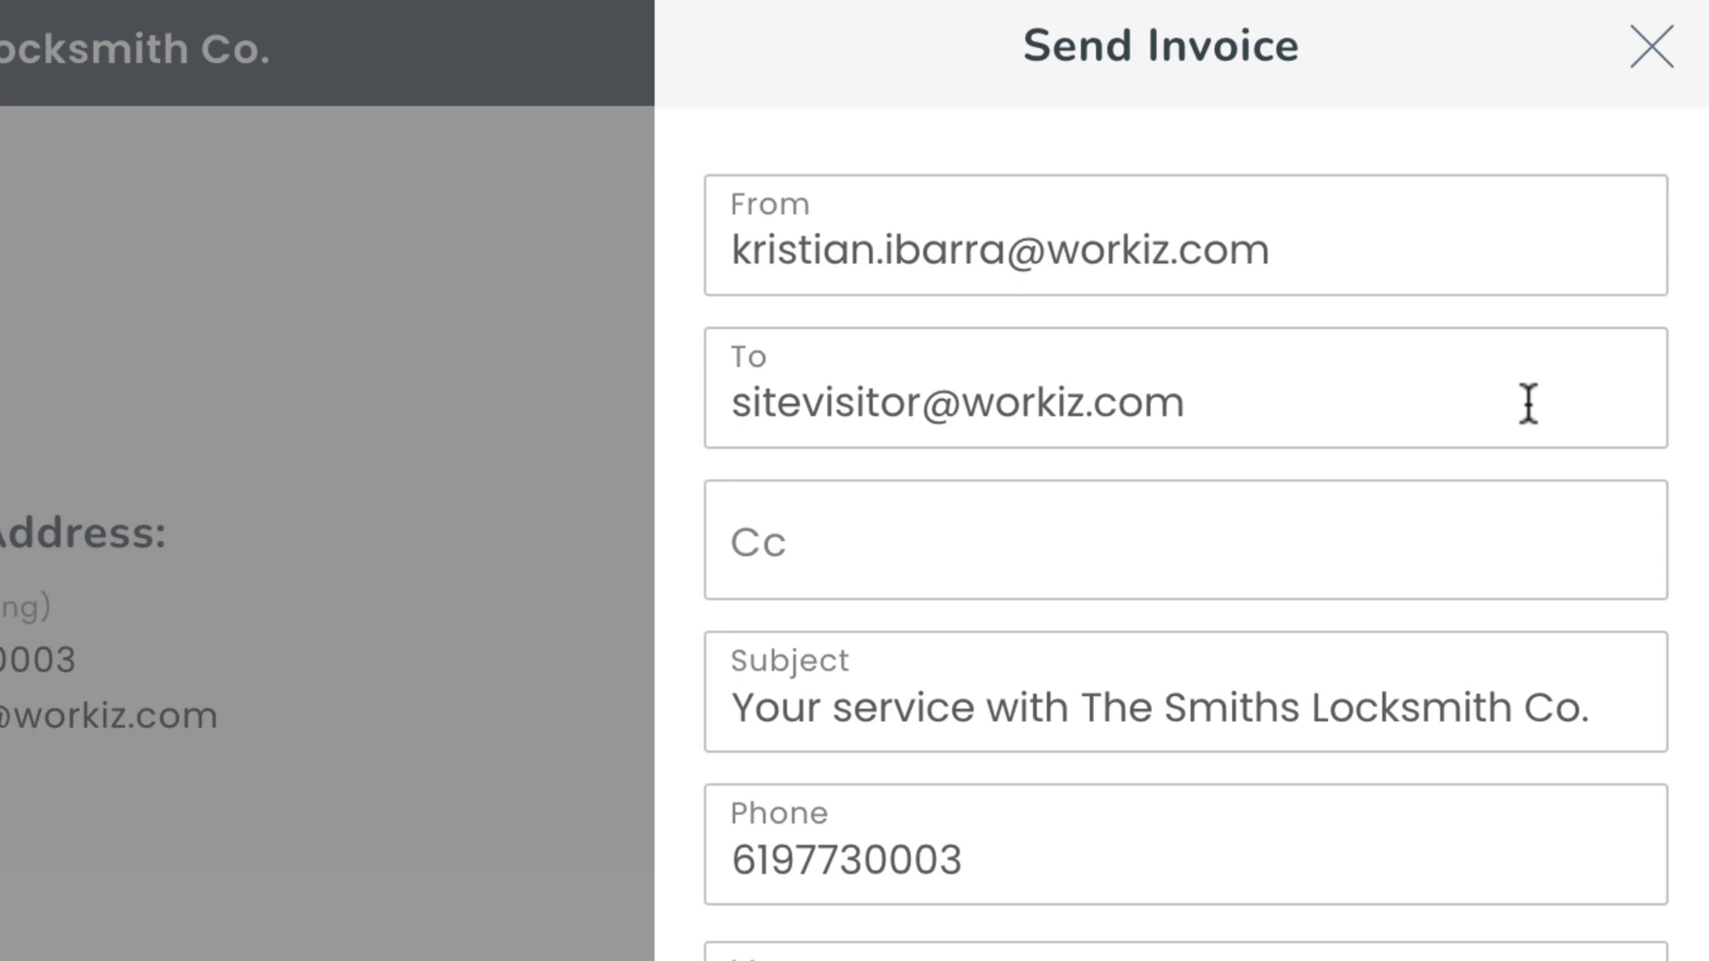
scroll(1528, 403, down, 10)
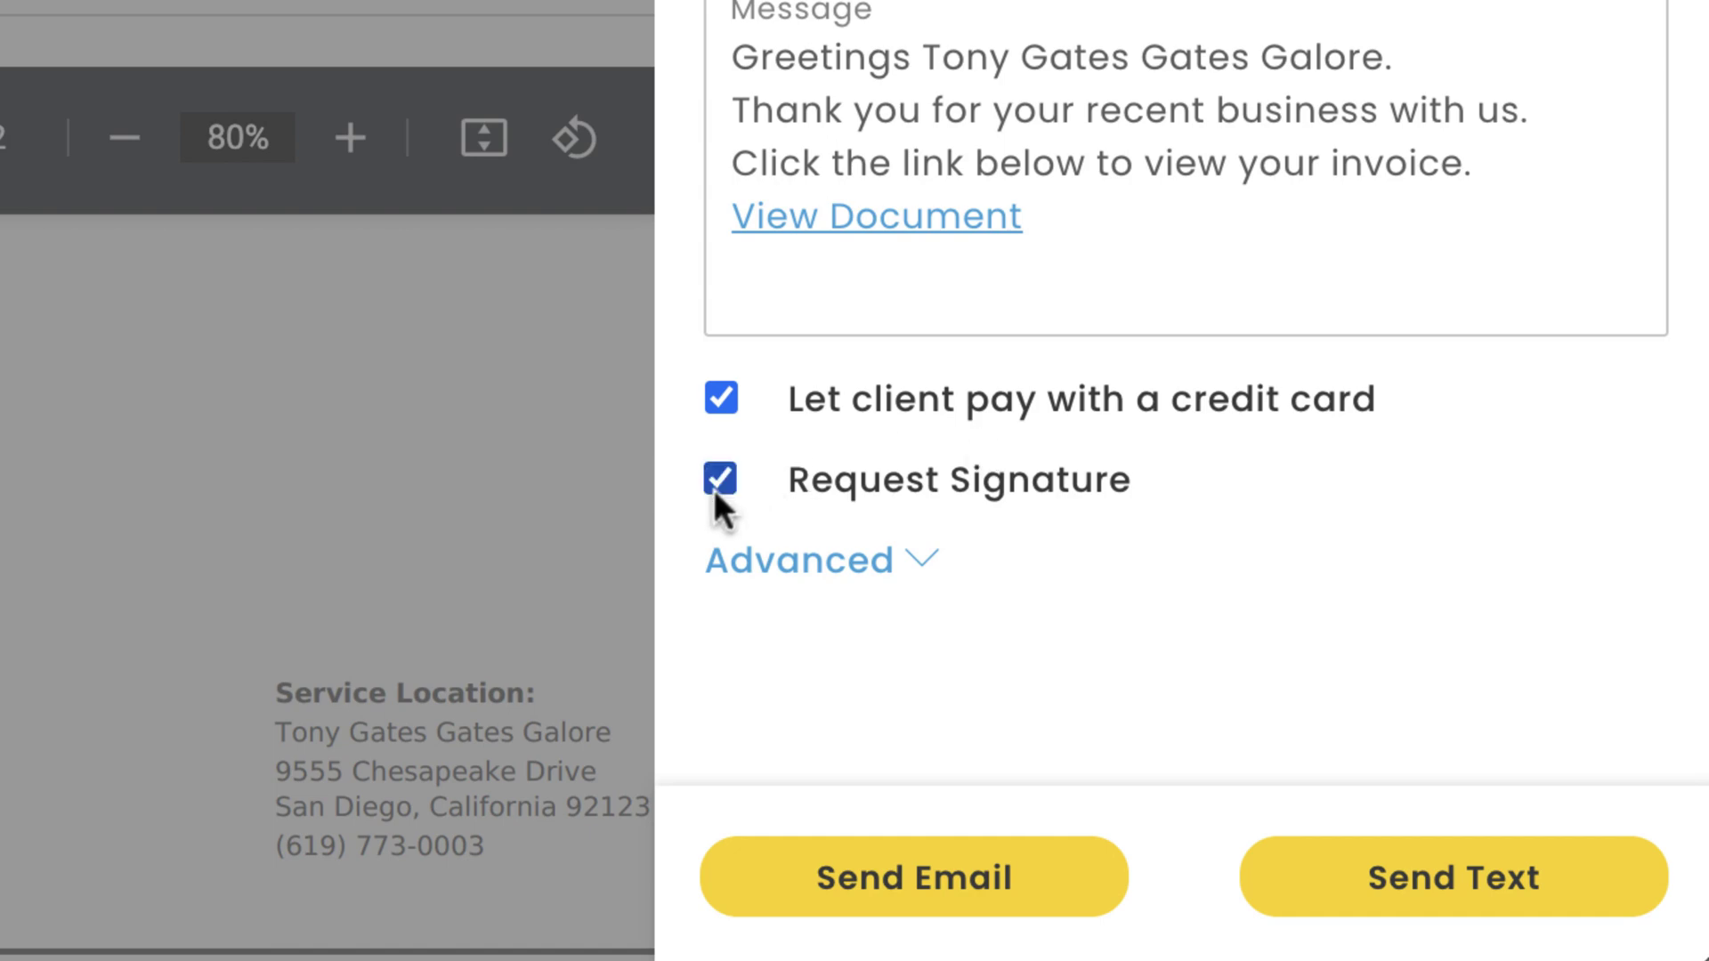
click(854, 562)
scroll(864, 596, down, 5)
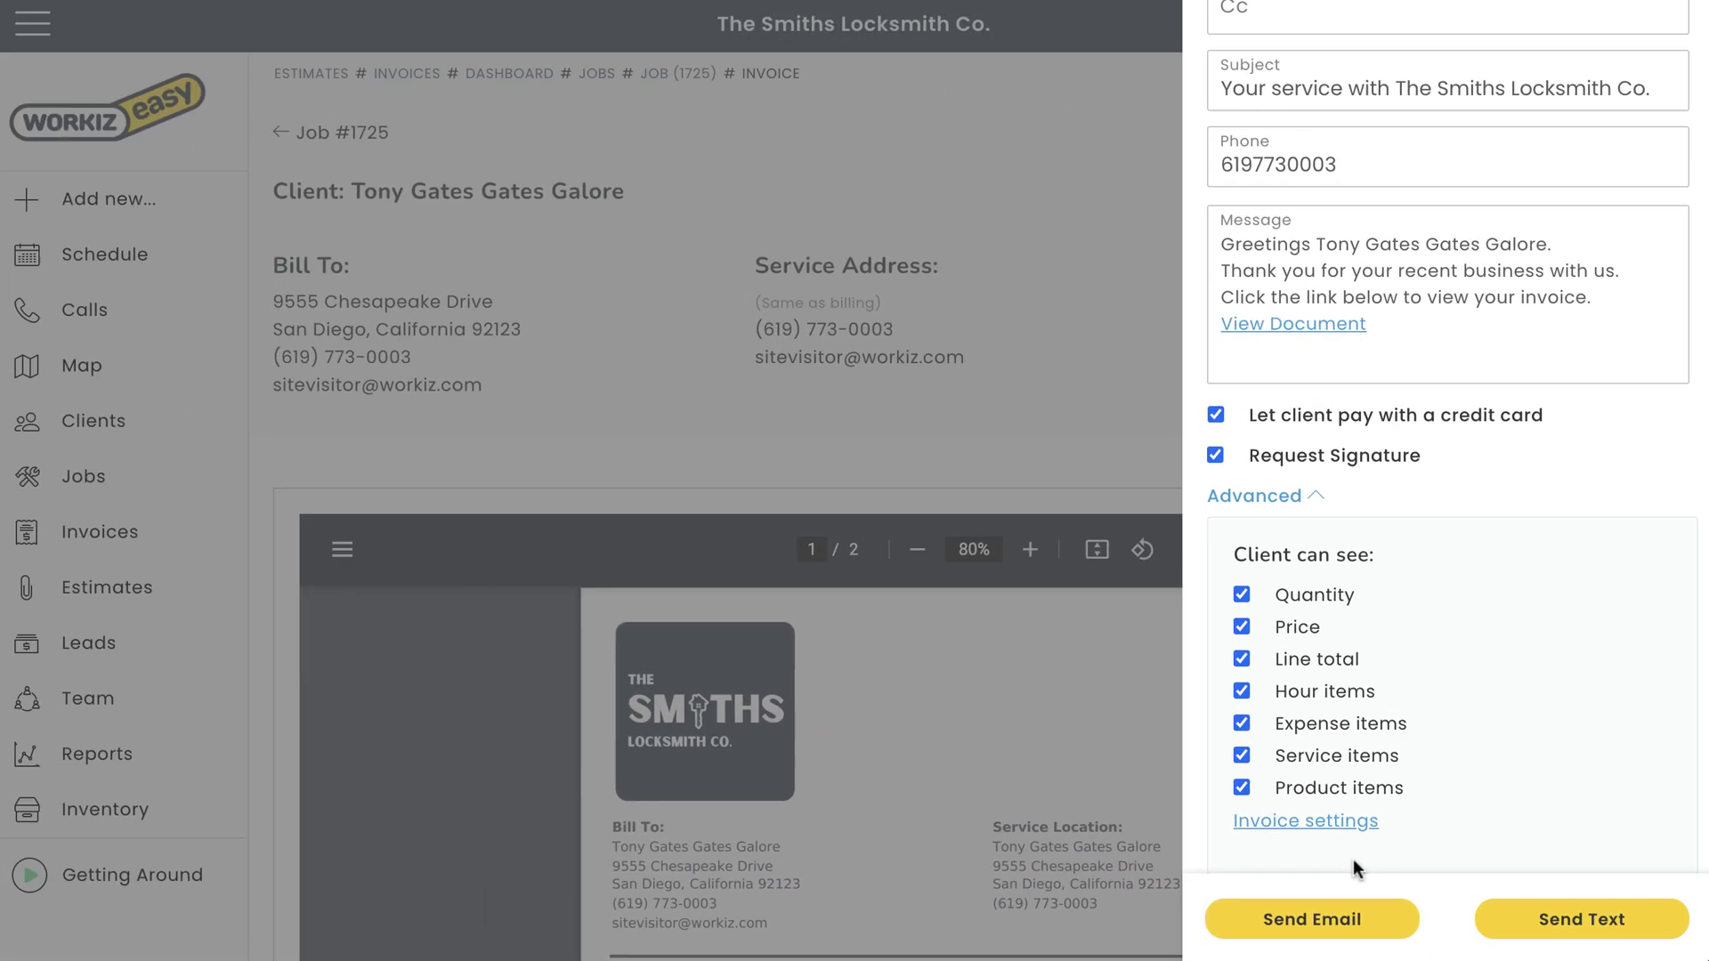
click(1315, 922)
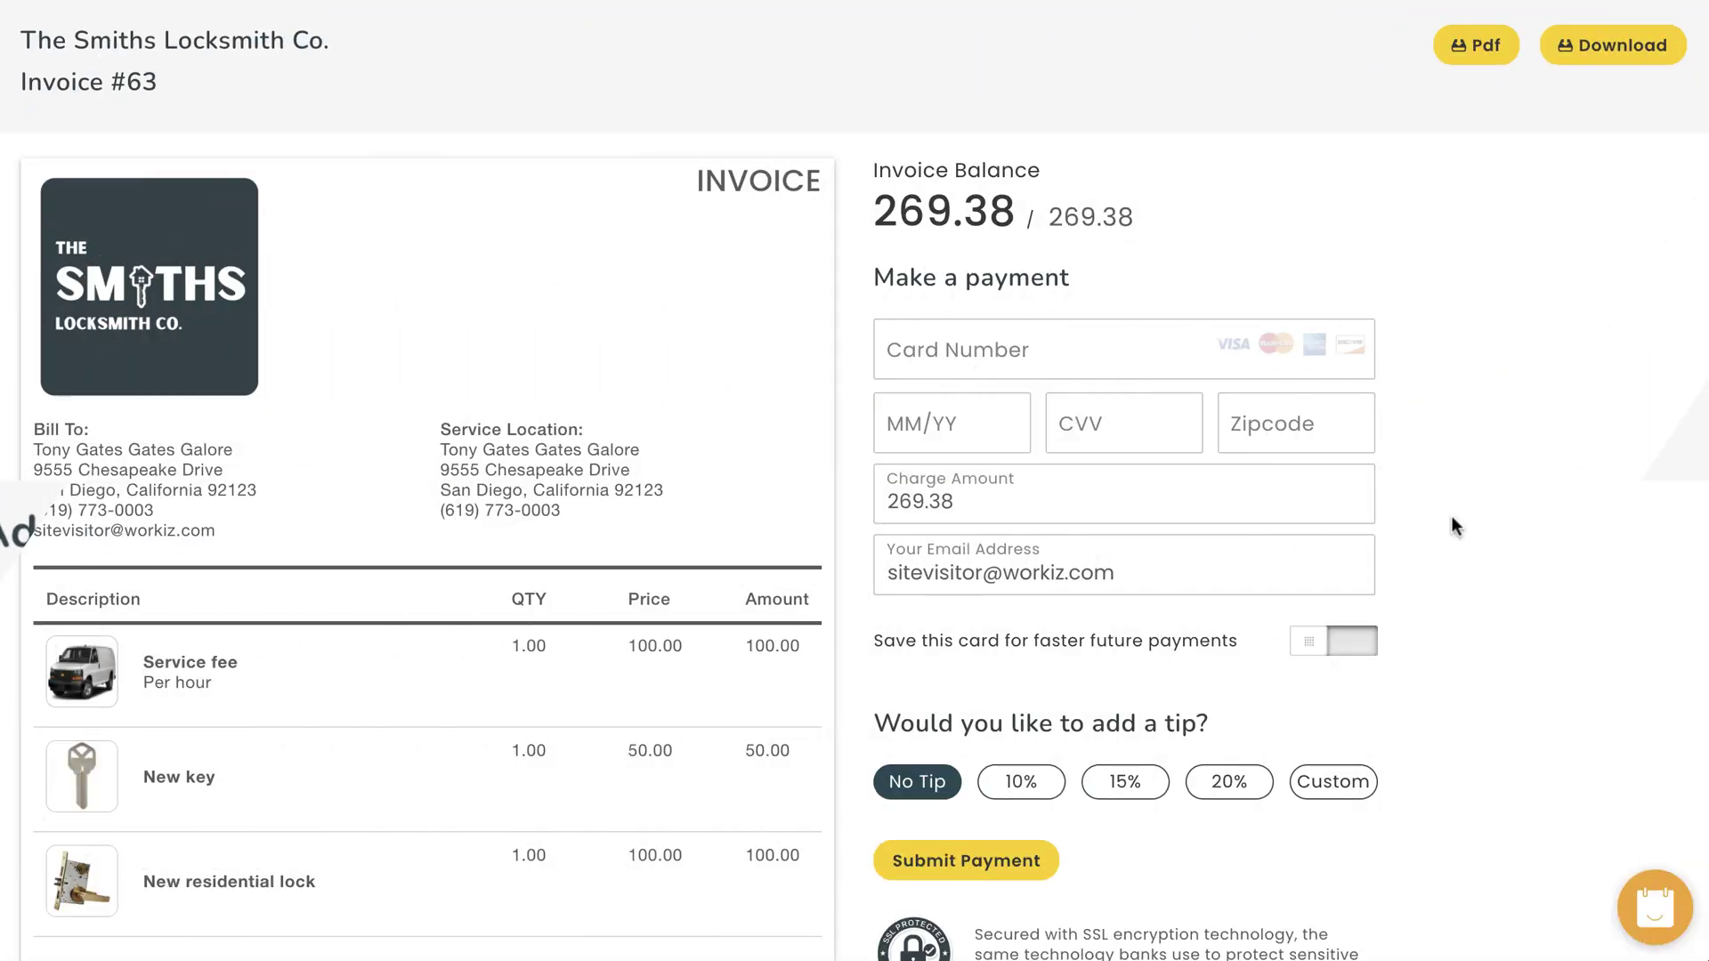
Step: Scroll through the client's invoice #63 payment page and terms showing 269.38 due
scroll(1450, 525, down, 8)
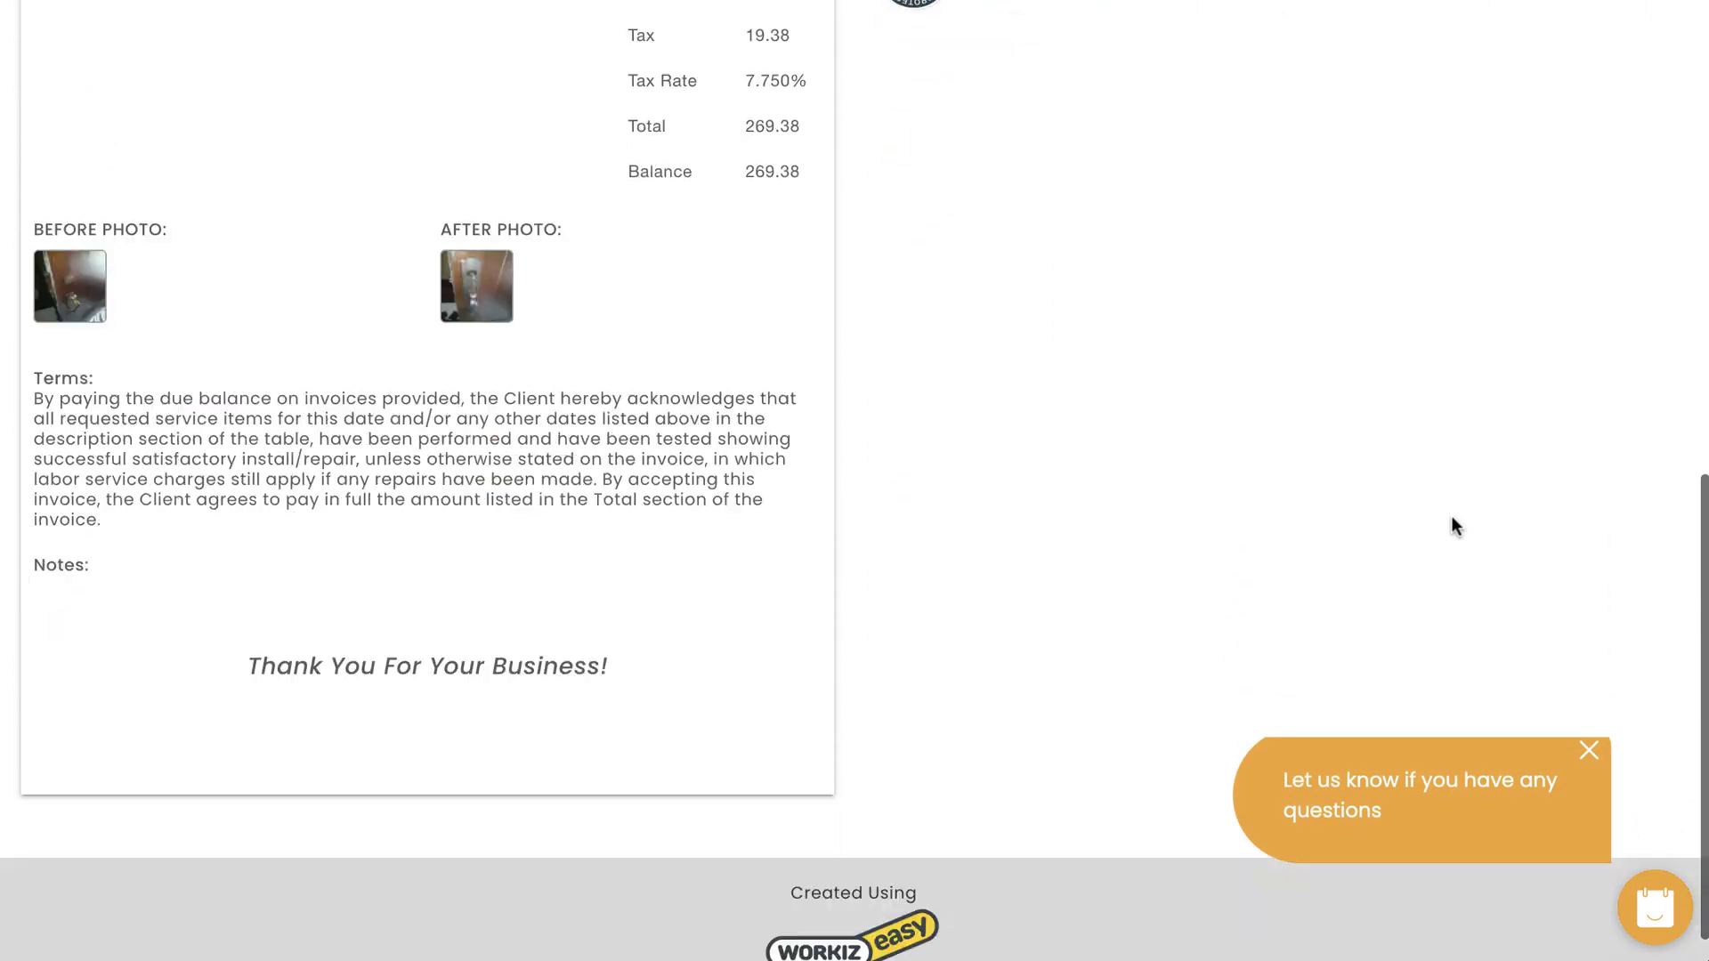
scroll(1451, 525, up, 11)
scroll(1455, 526, up, 1)
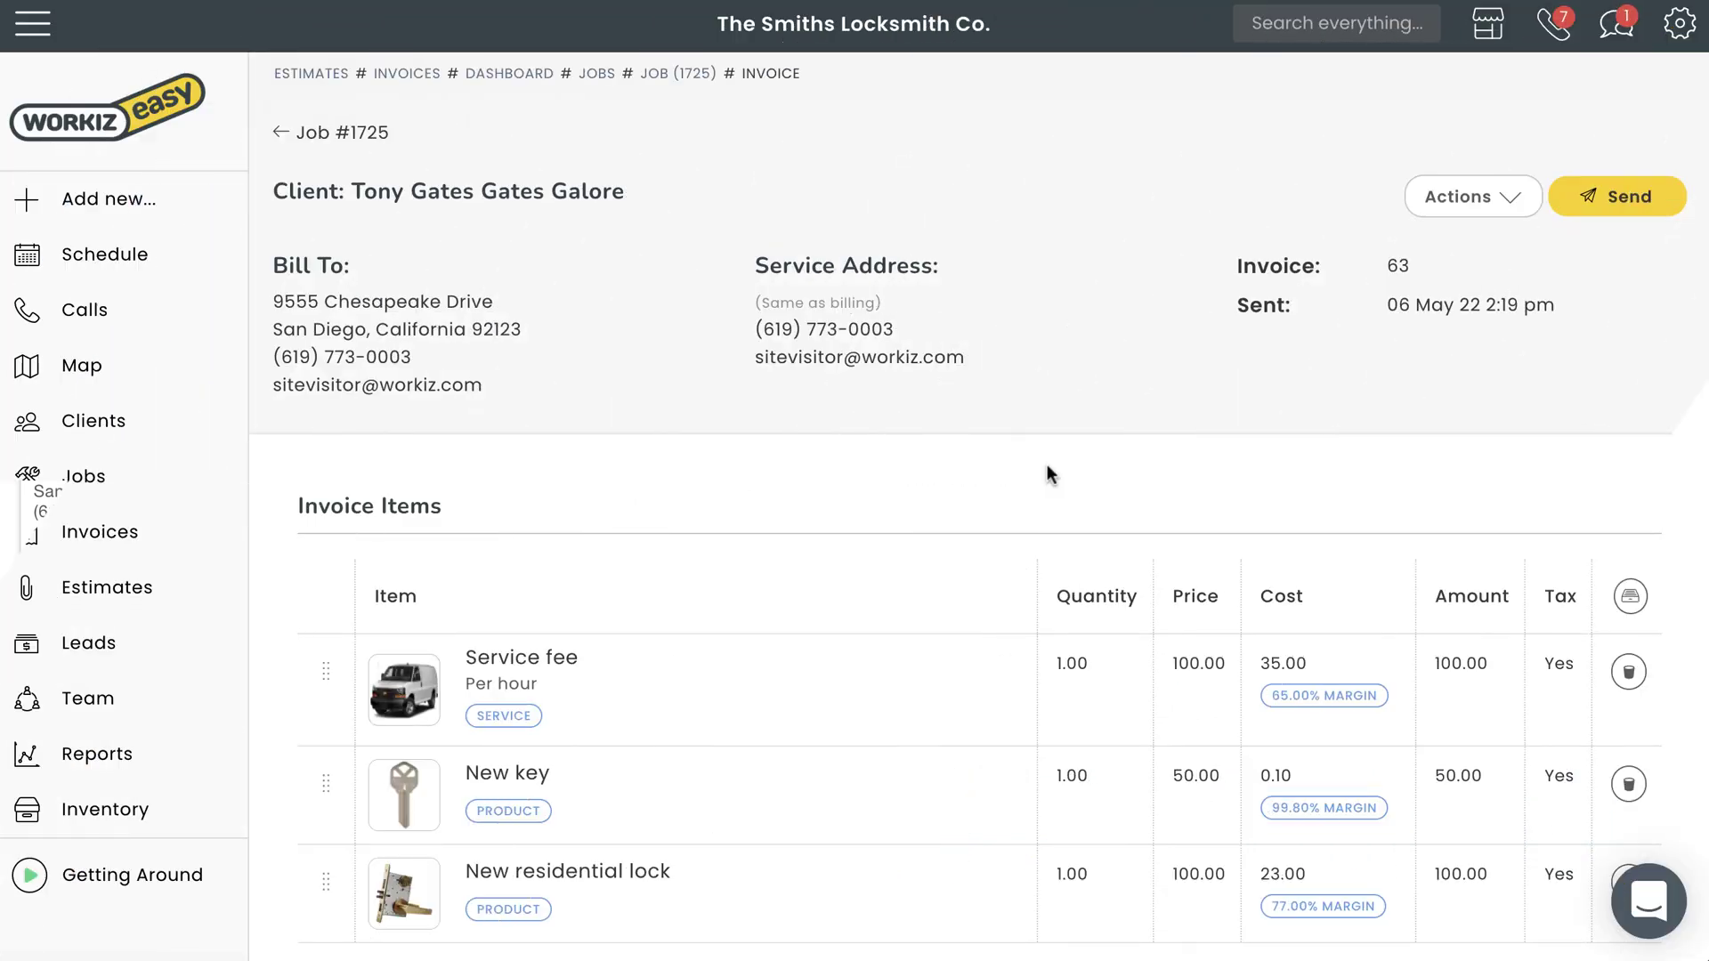
Step: Enter a Cash payment of 269.38 in the invoice's Payments section
scroll(1050, 474, down, 3)
scroll(1047, 463, down, 8)
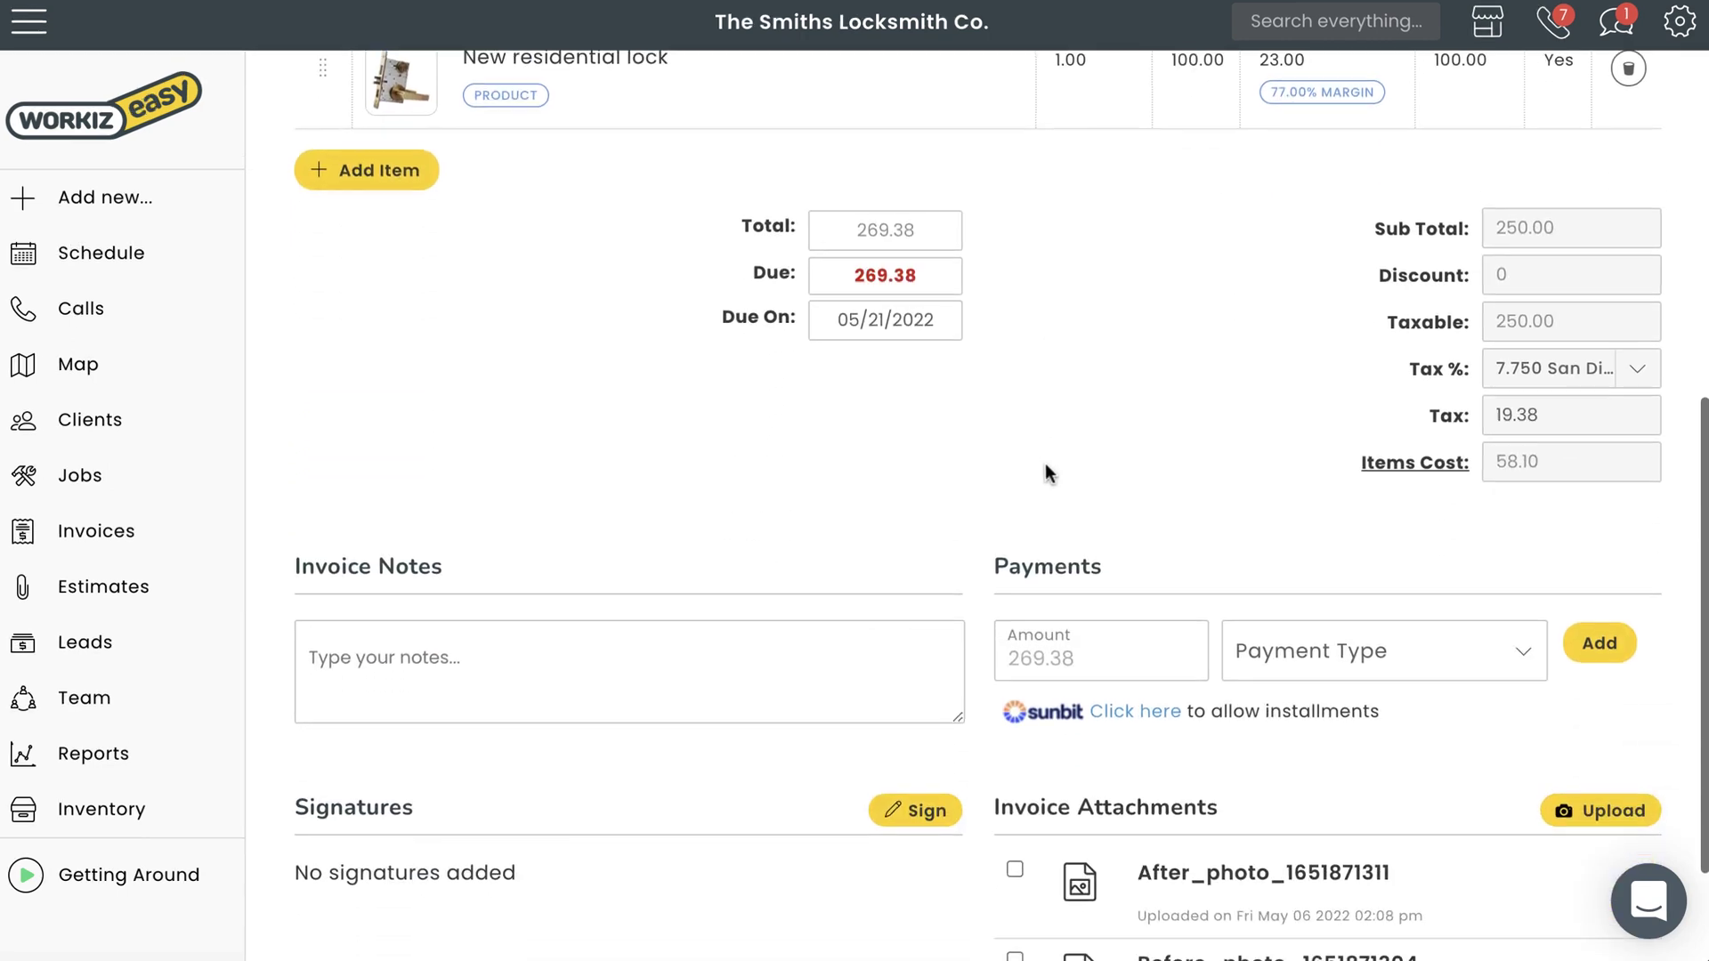
click(1046, 464)
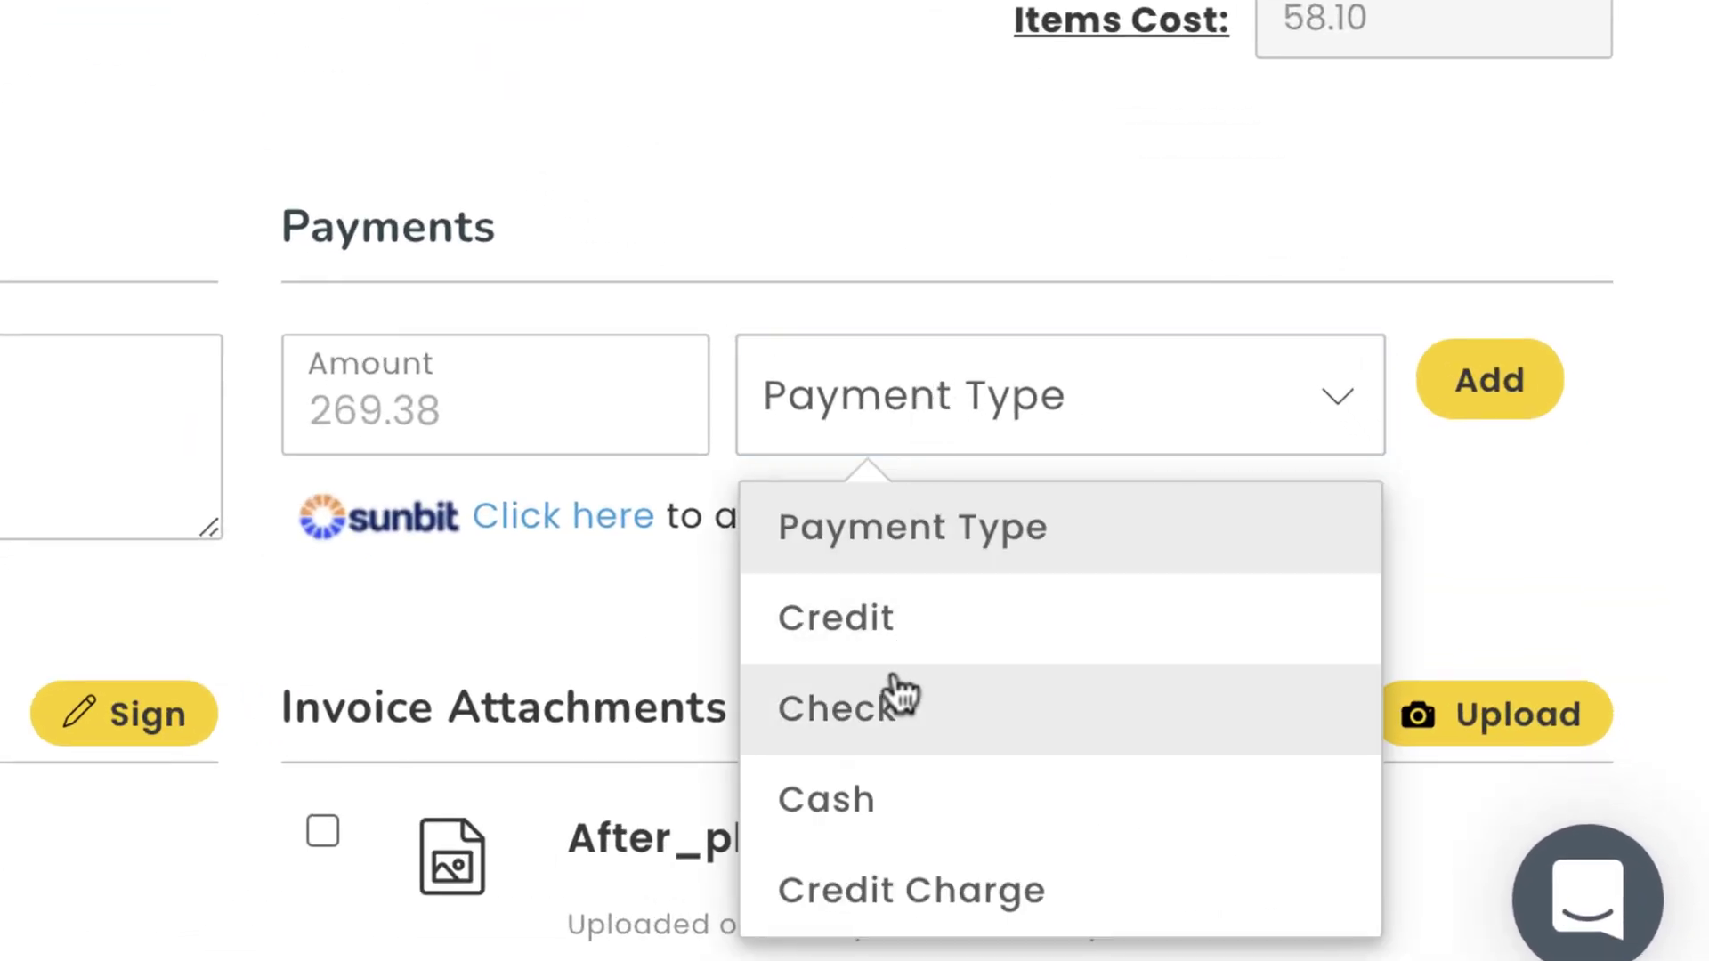
click(869, 819)
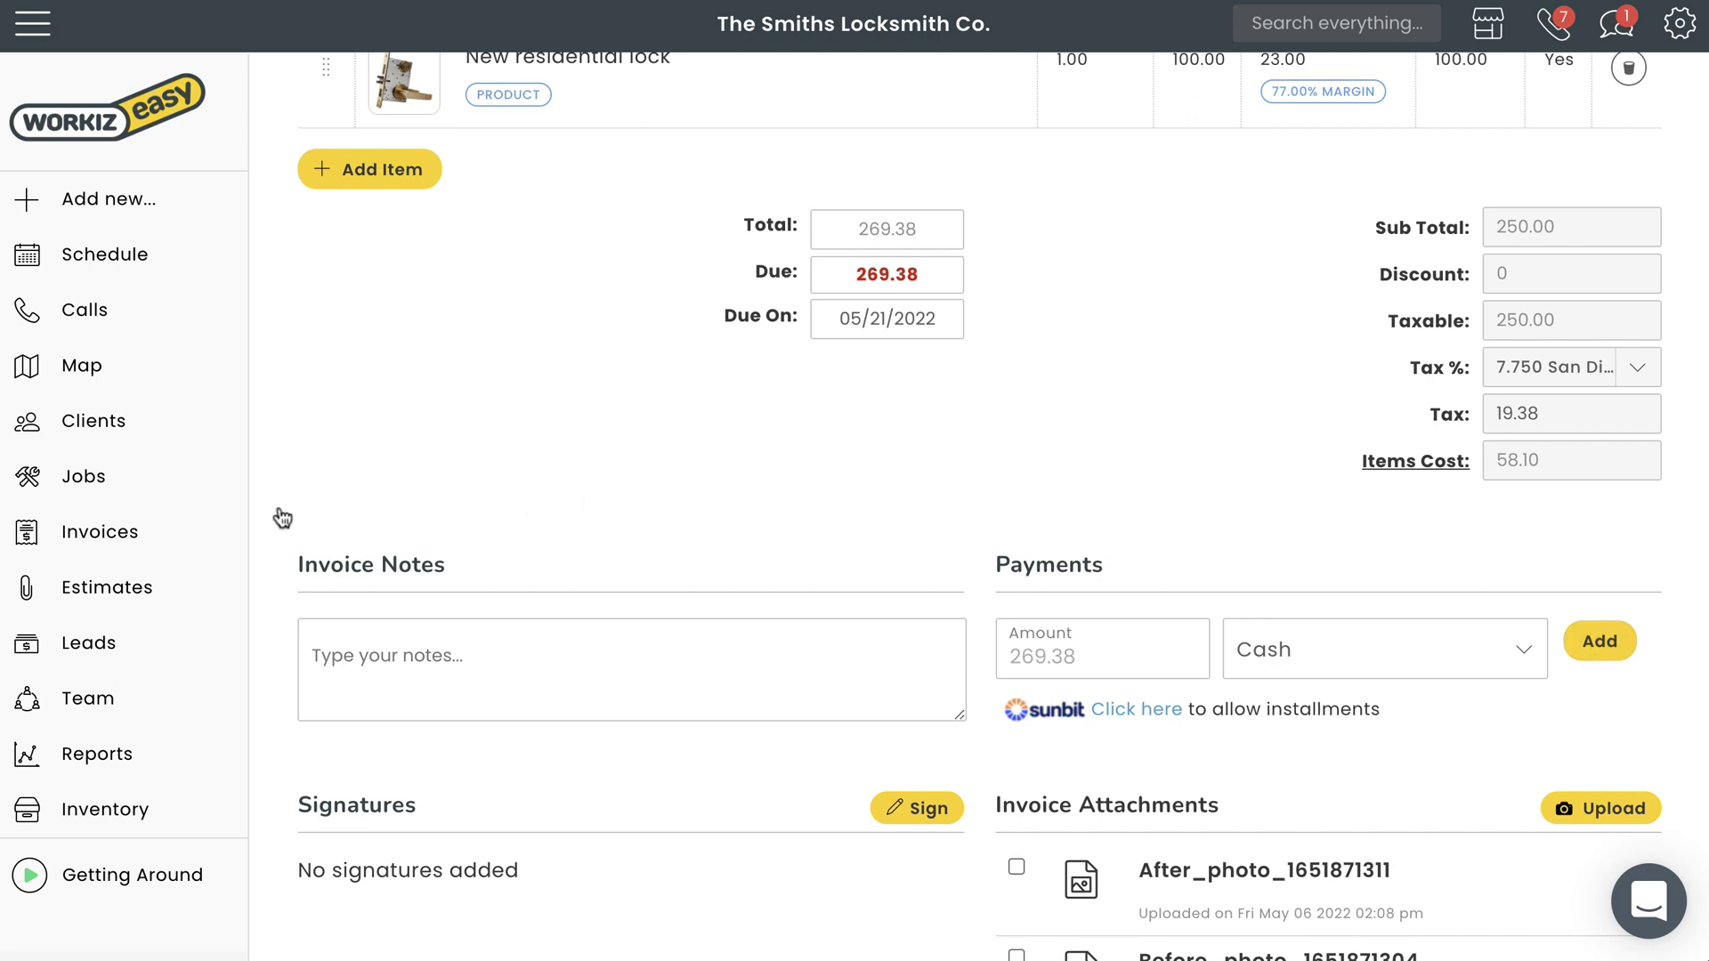
Step: Filter the Invoices list to Overdue and select all six overdue invoices
click(154, 525)
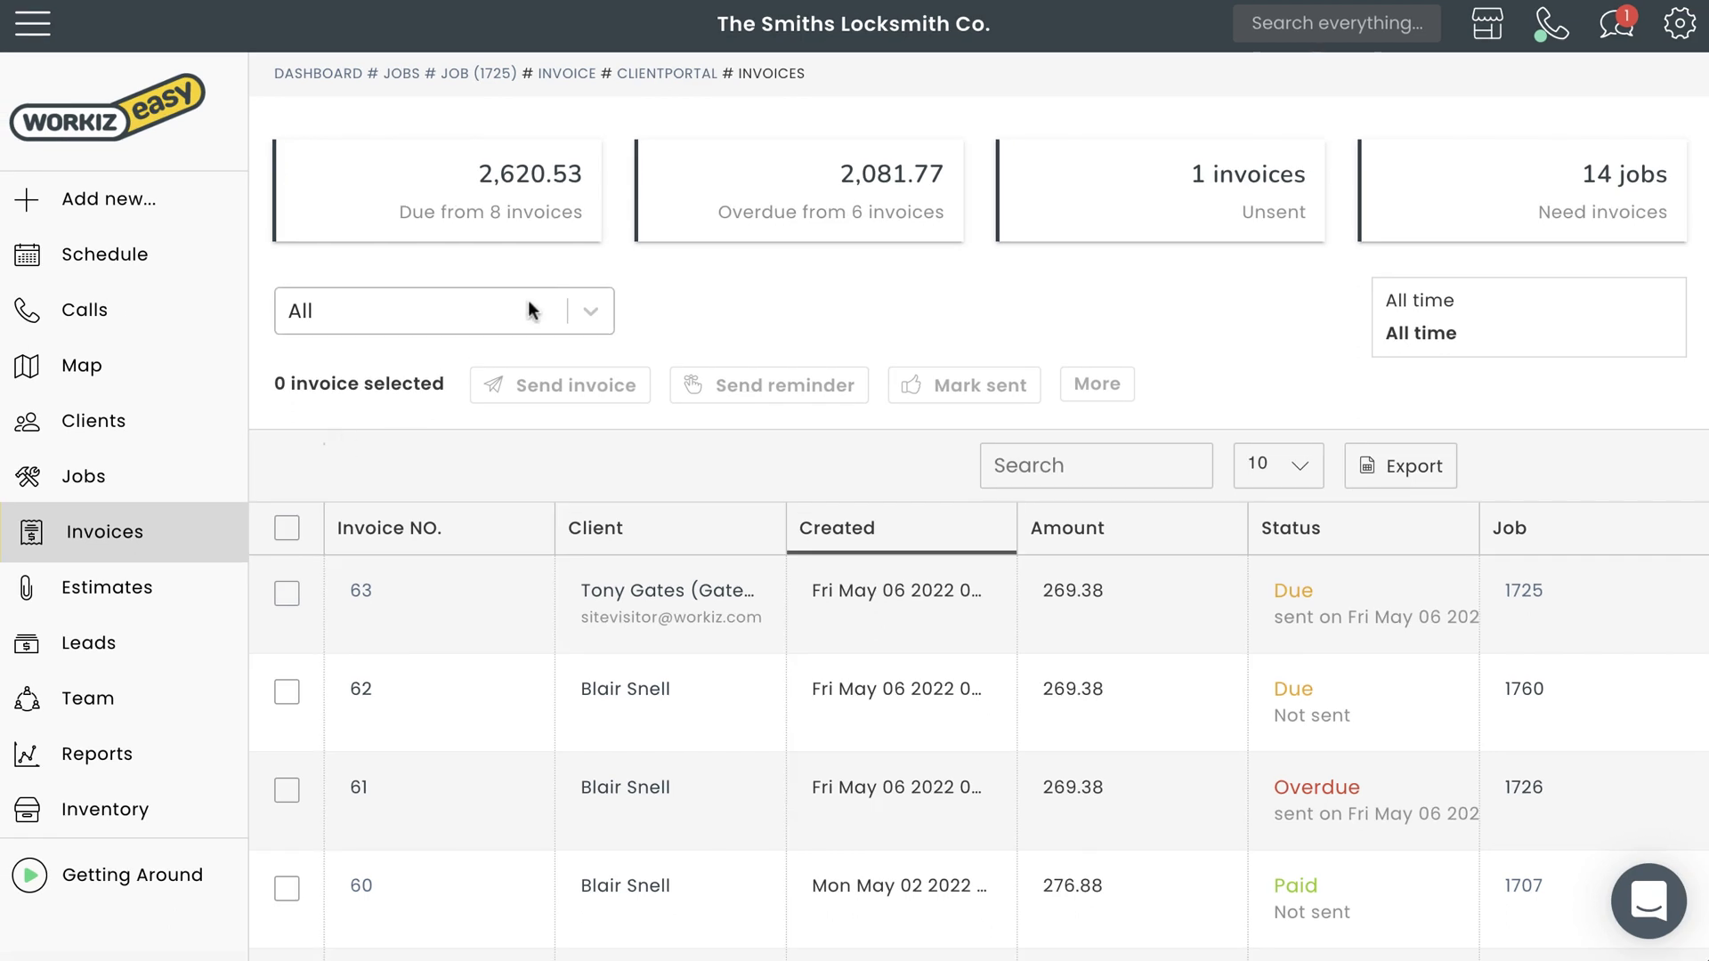
click(721, 229)
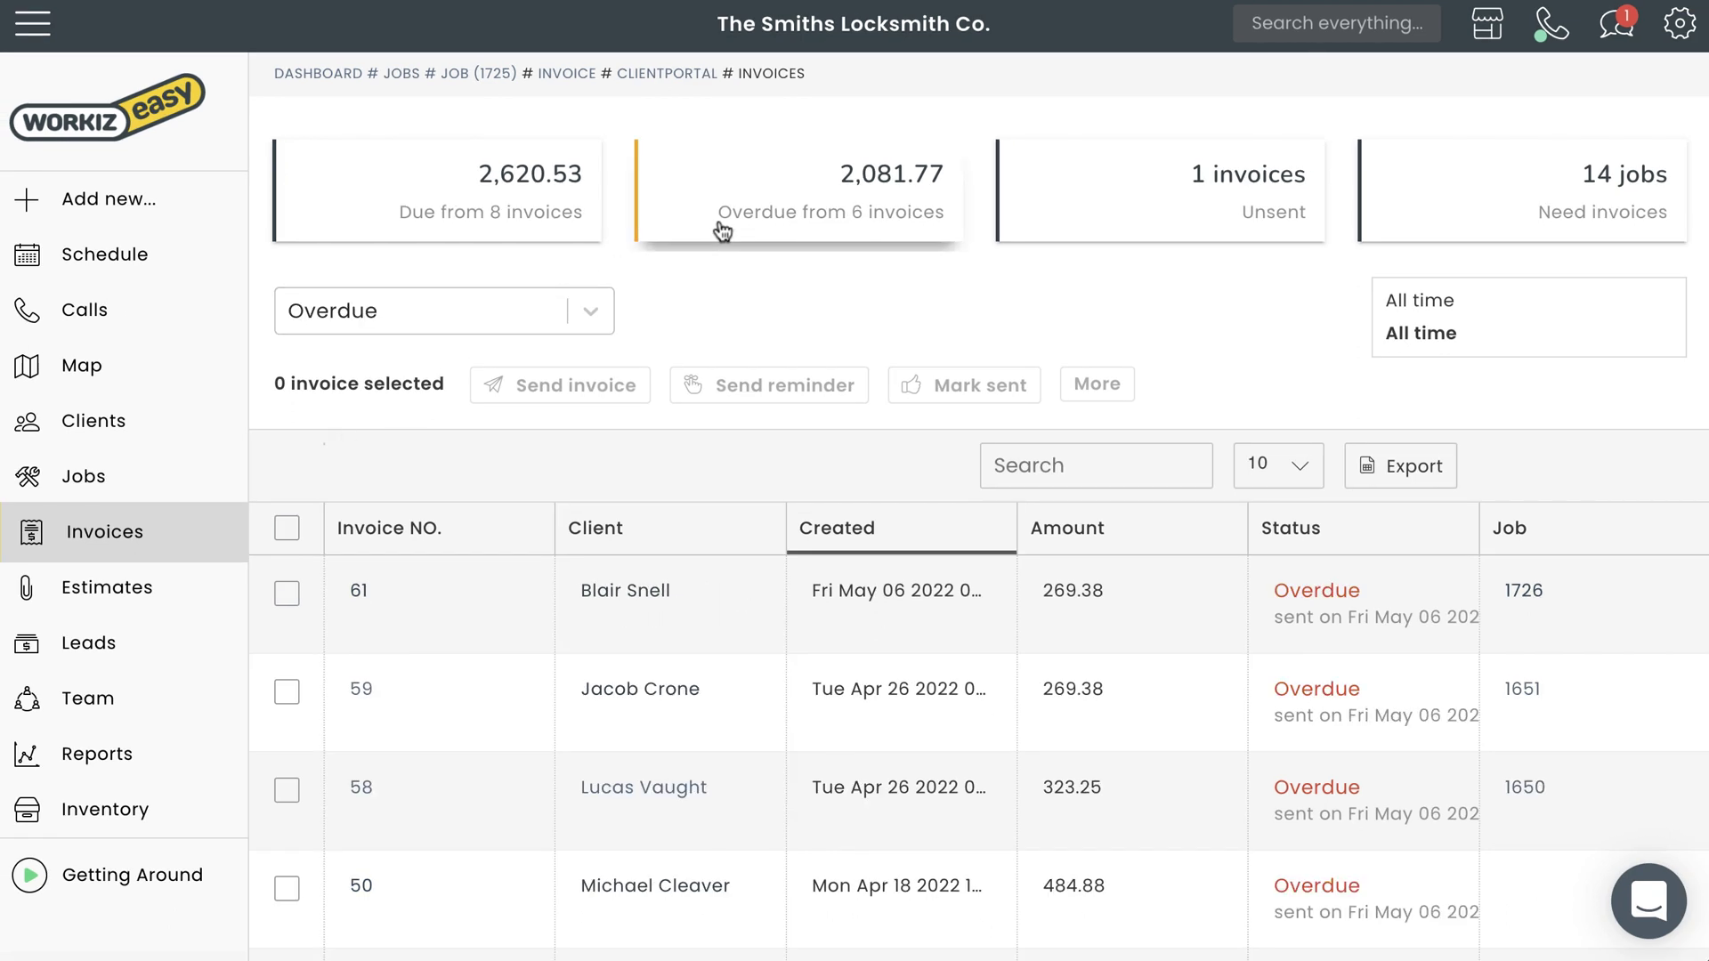
click(288, 530)
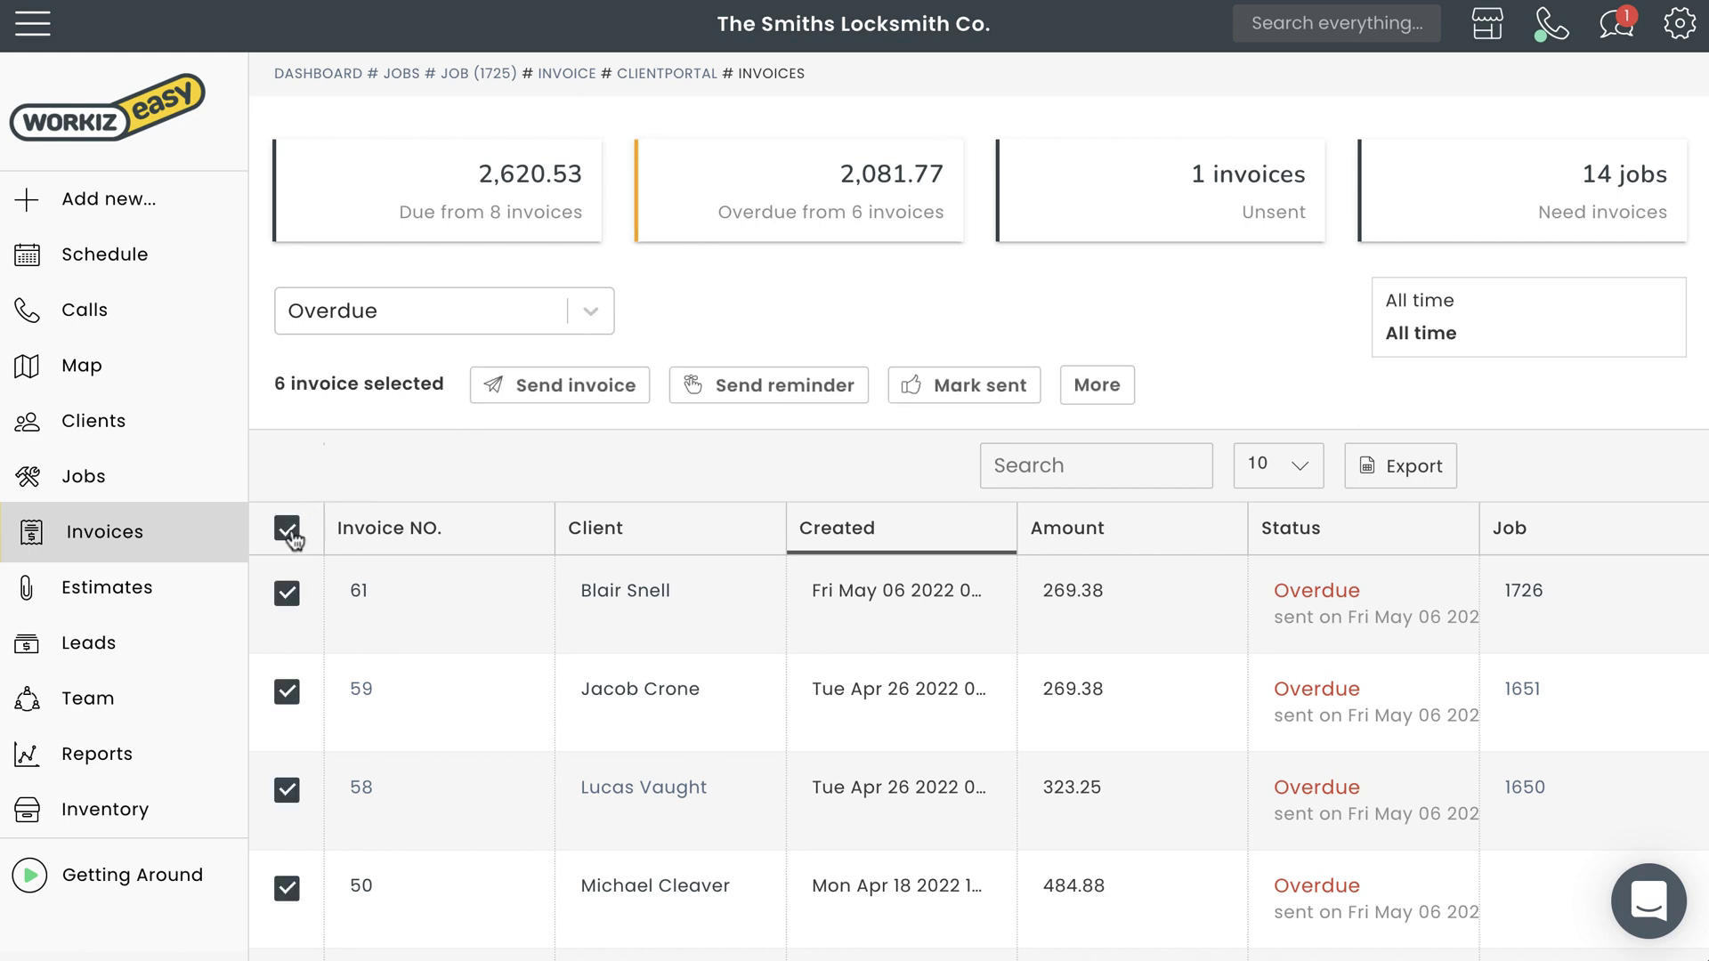